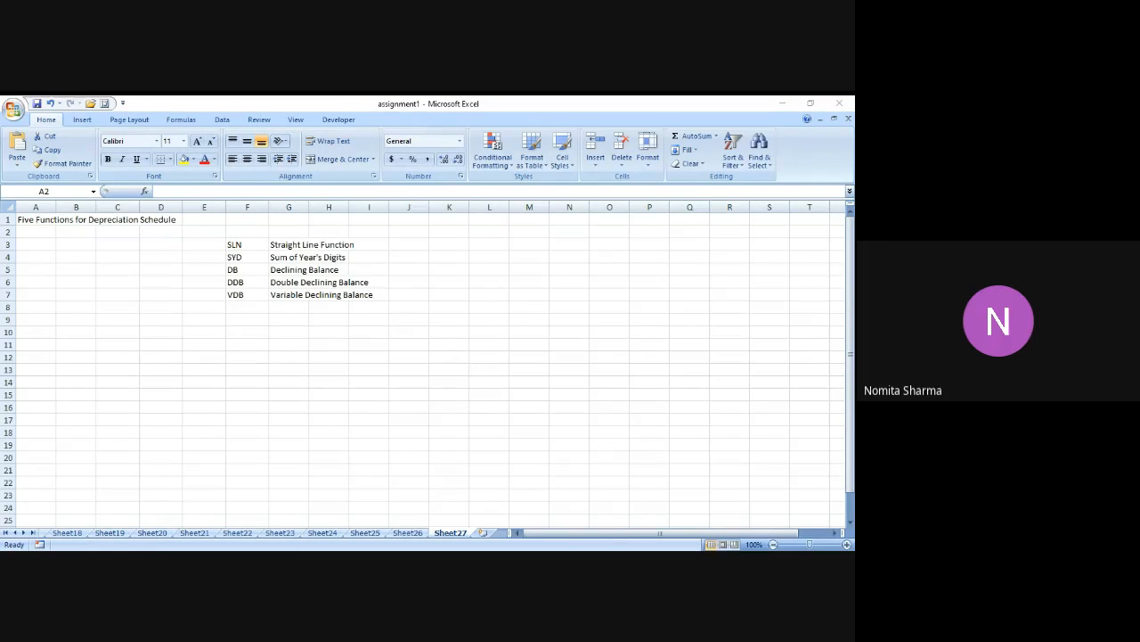
key("alt+Tab")
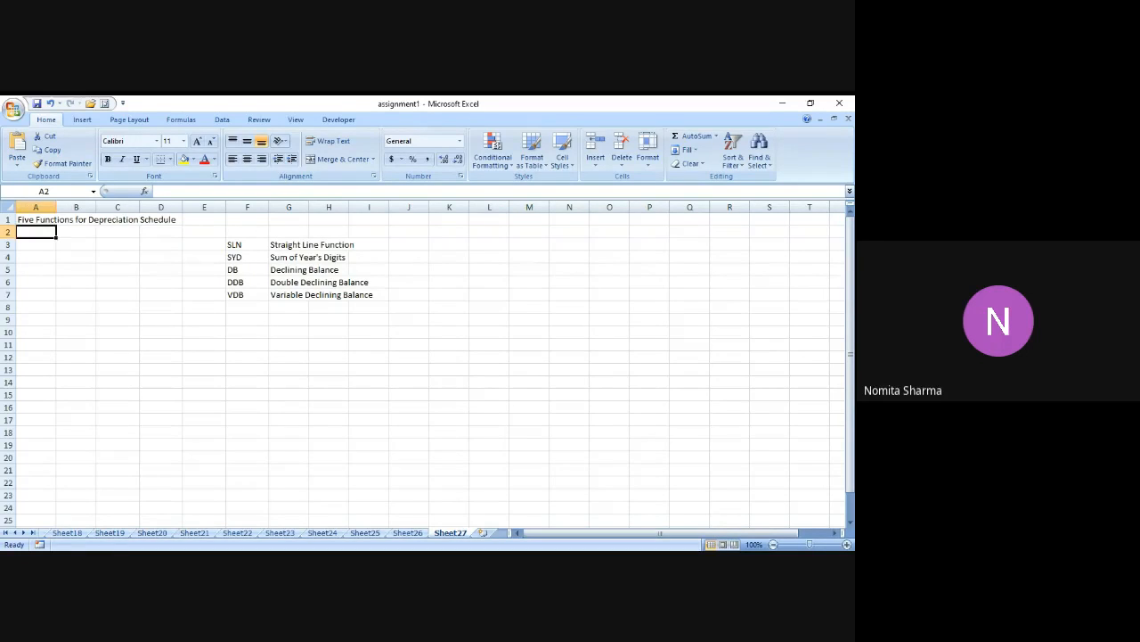
left_click(33, 218)
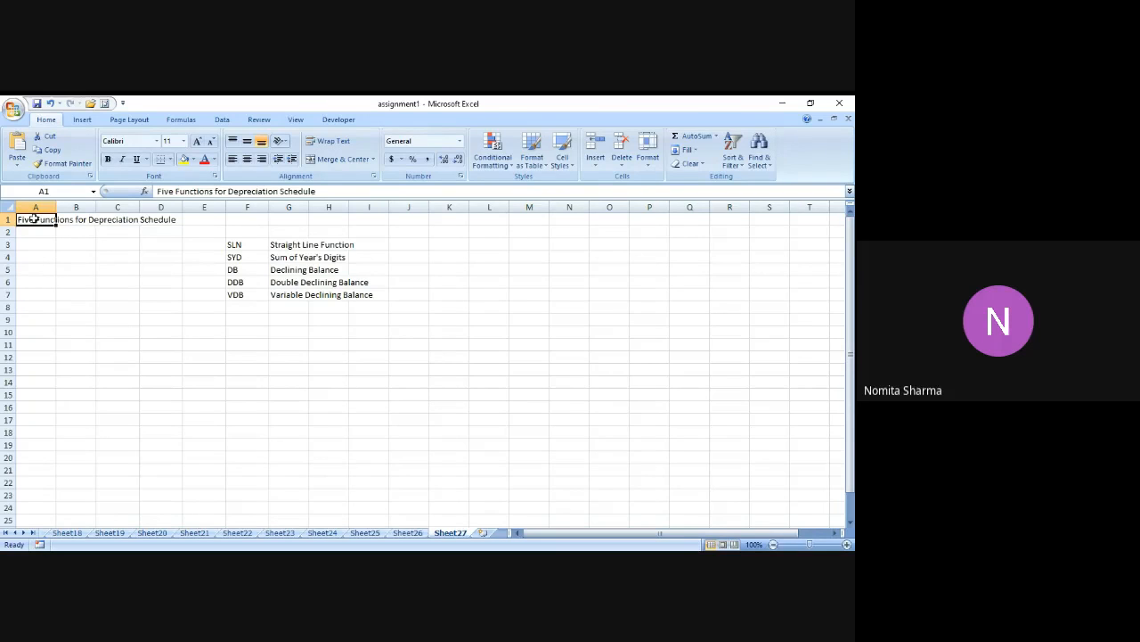
key("ctrl+v")
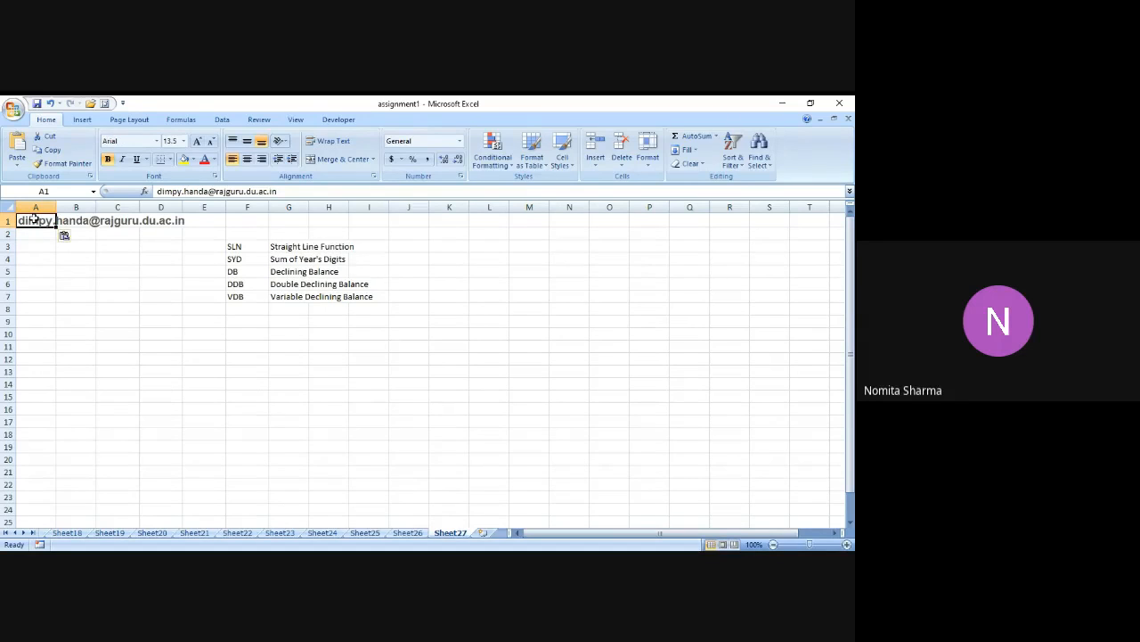
left_click(50, 103)
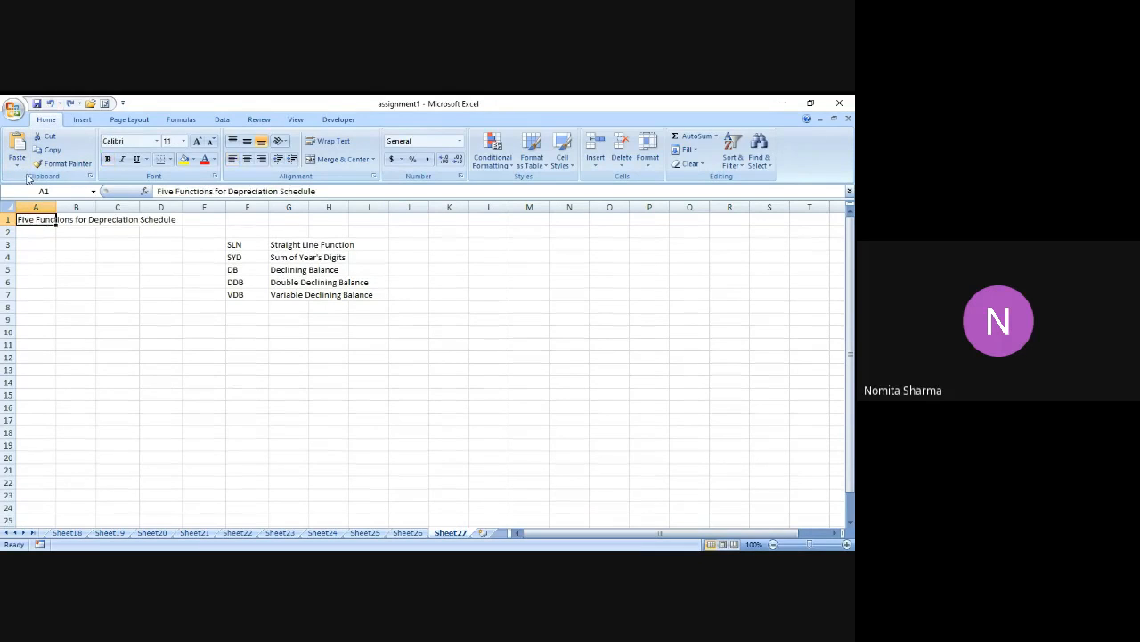
- Bold the title in cell A1 and widen column A
key("ctrl+b")
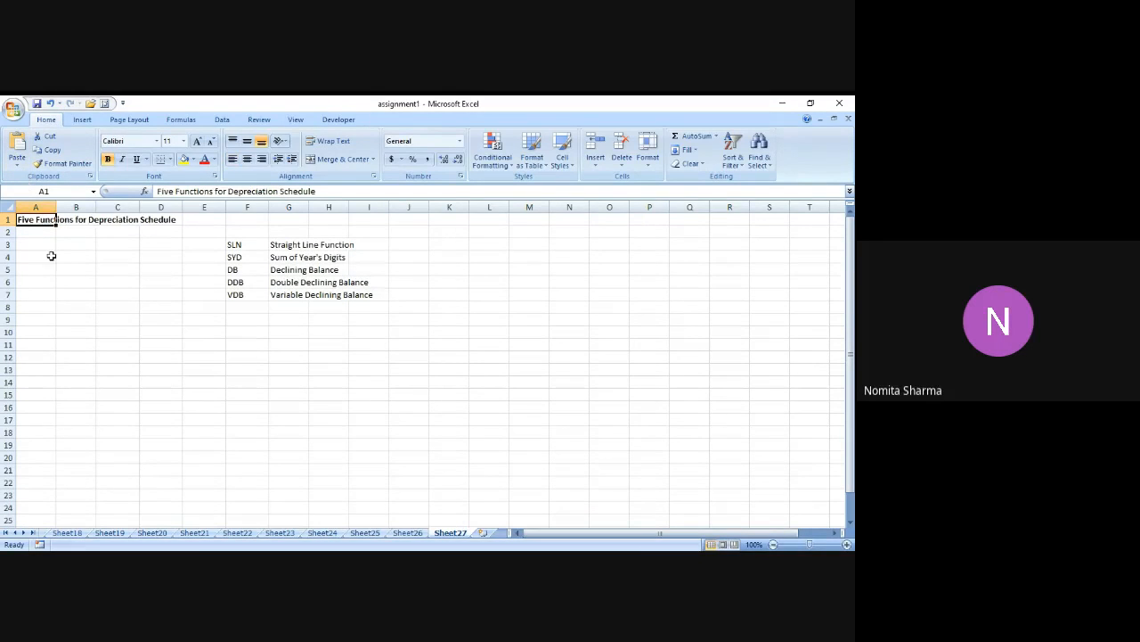
left_click_drag(56, 208, 75, 207)
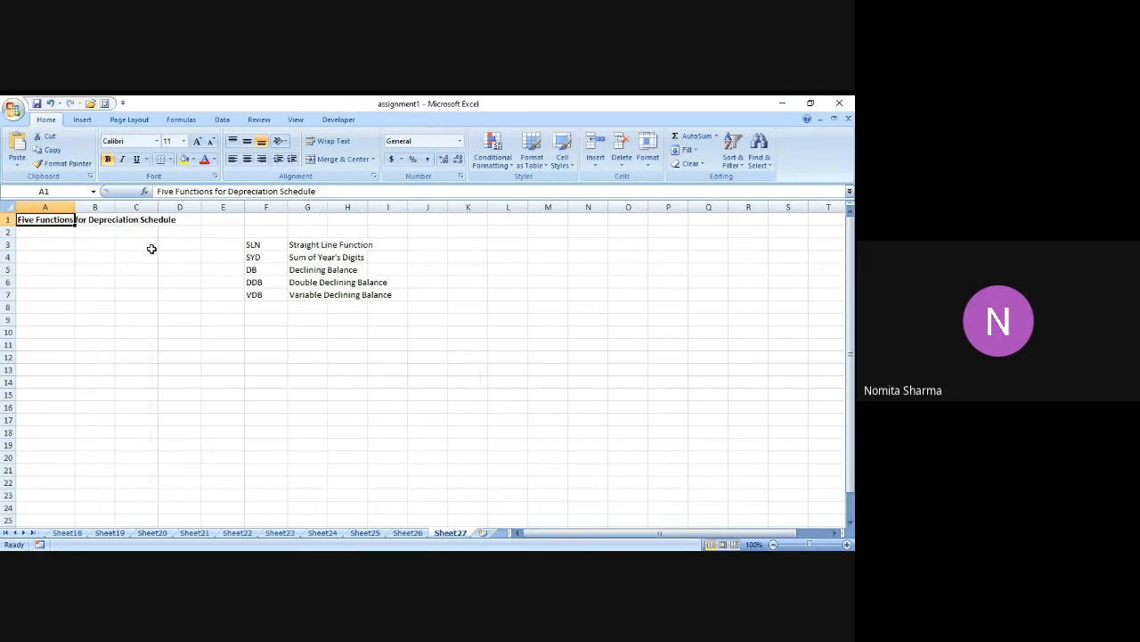
- Bold the list of depreciation function abbreviations and descriptions in F3:J7
left_click(258, 242)
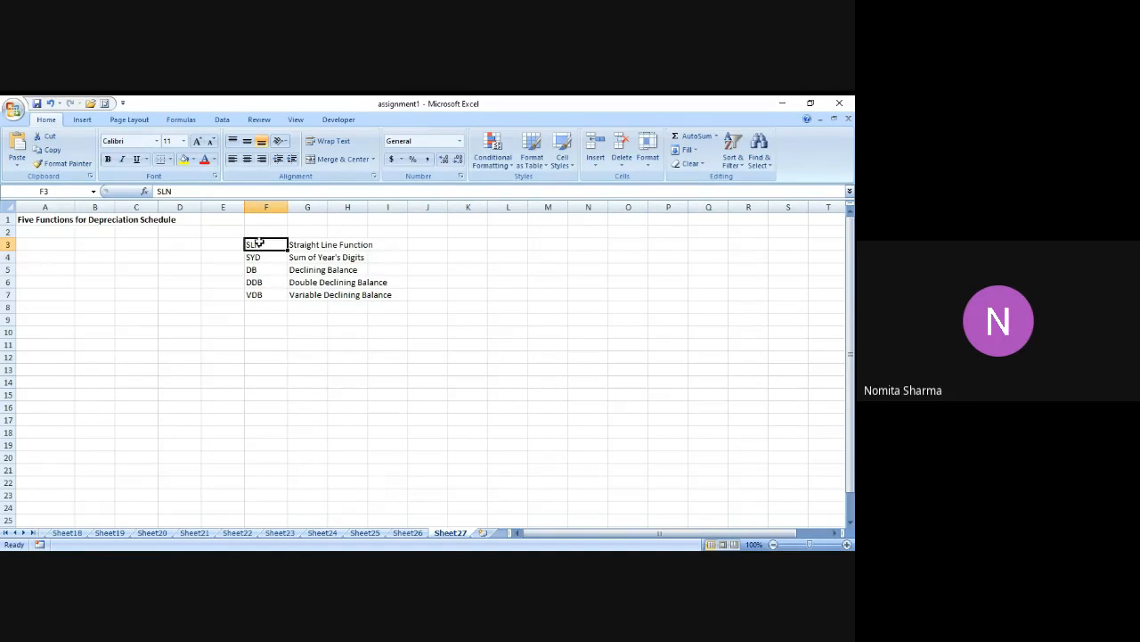
left_click_drag(259, 243, 427, 294)
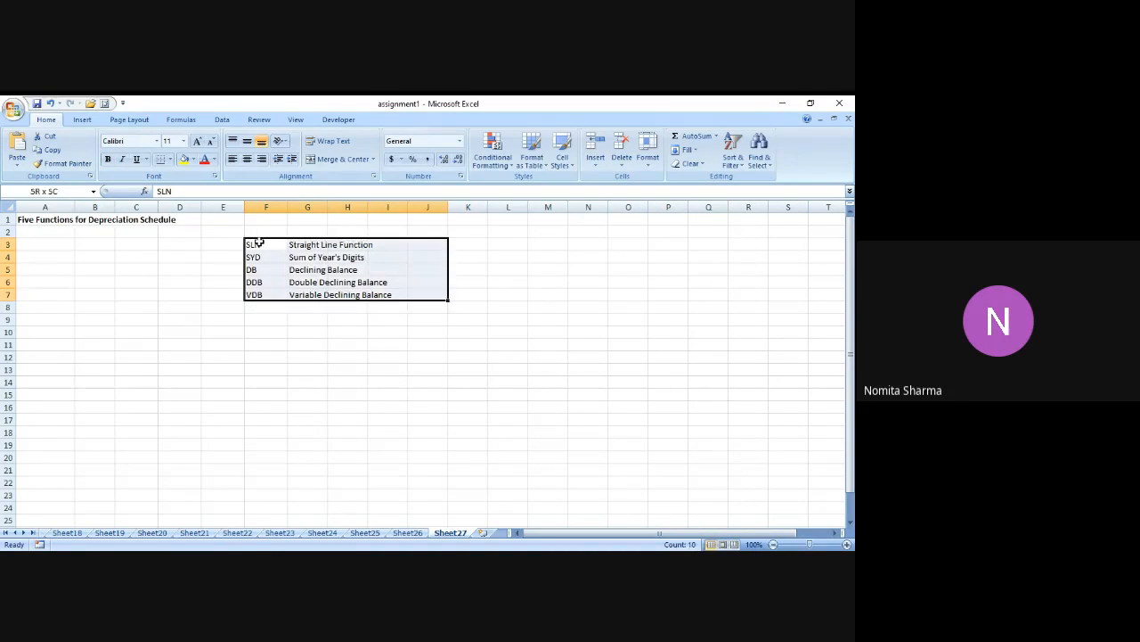
key("ctrl+b")
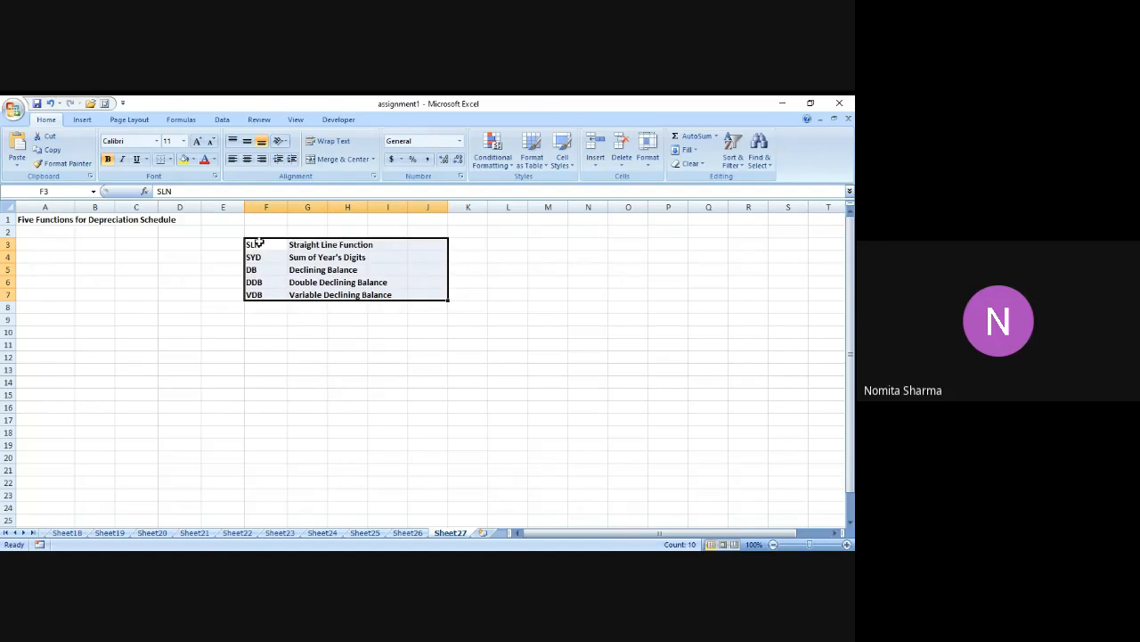
- Set the font size of the whole worksheet to 16
left_click(8, 208)
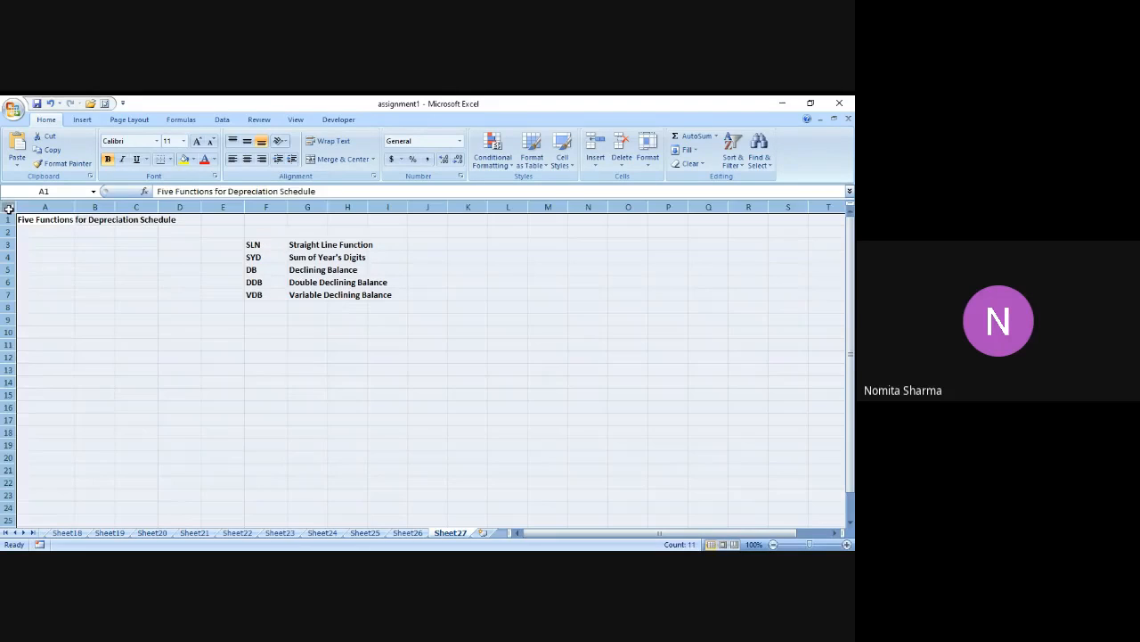
left_click(183, 141)
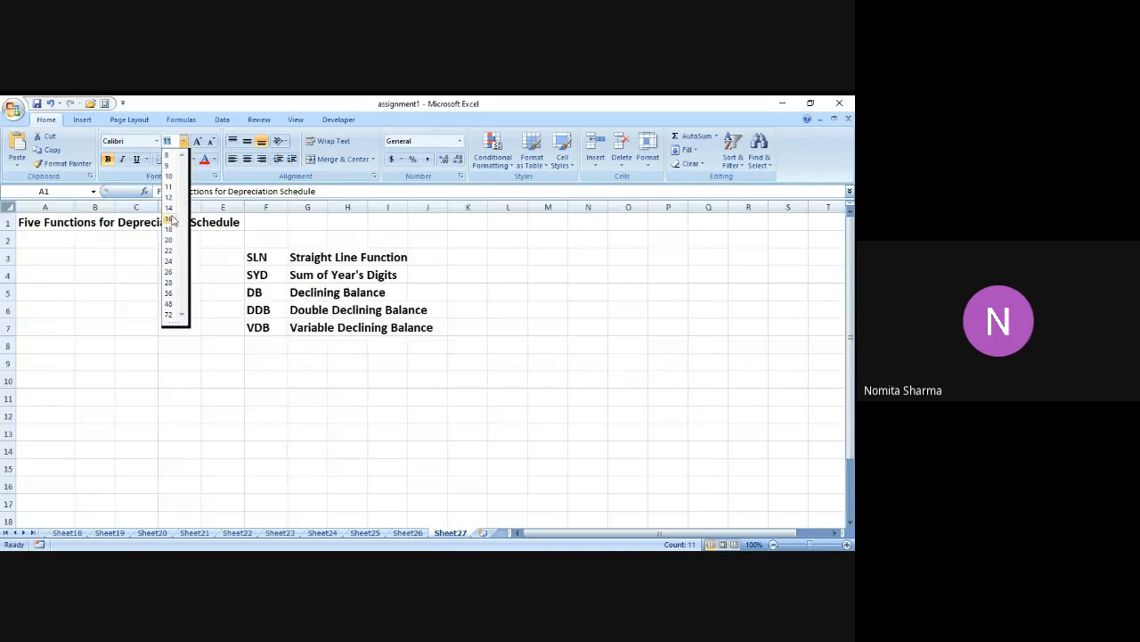
left_click(172, 218)
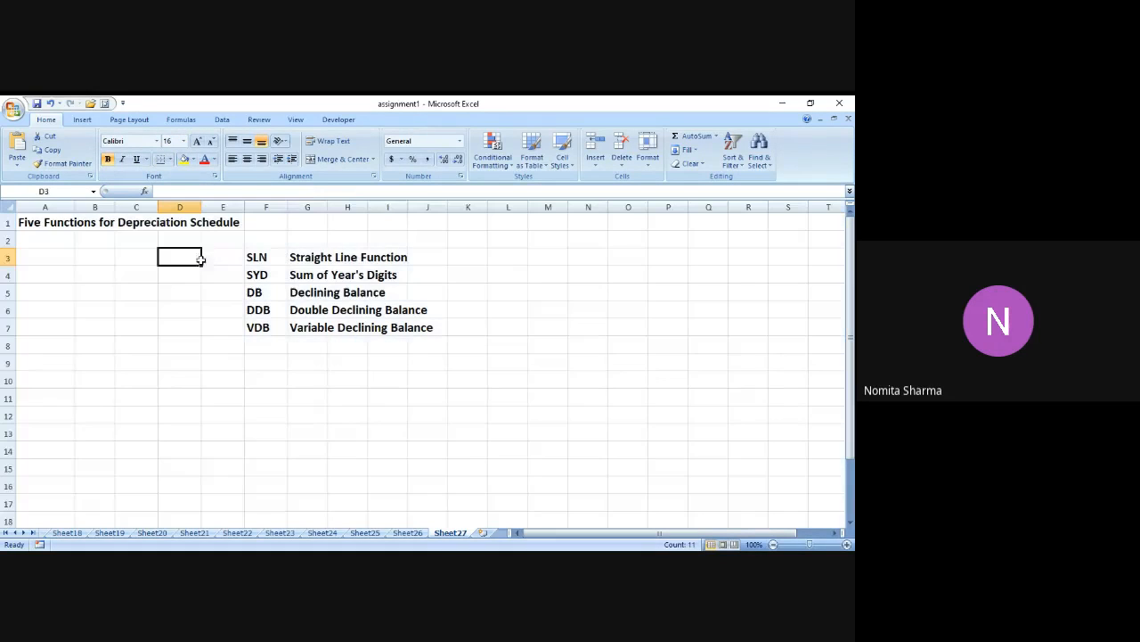
- Enter the label Cost in A3 with the value 30000 in B3
left_click(199, 259)
key("Left")
key("Left")
key("Left")
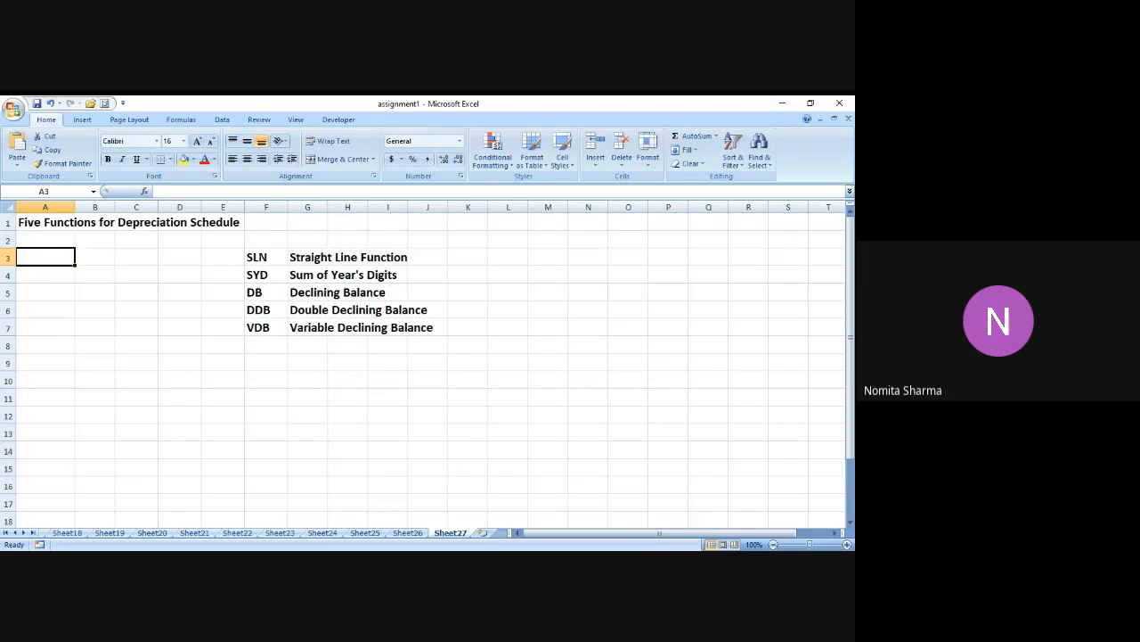
left_click(506, 559)
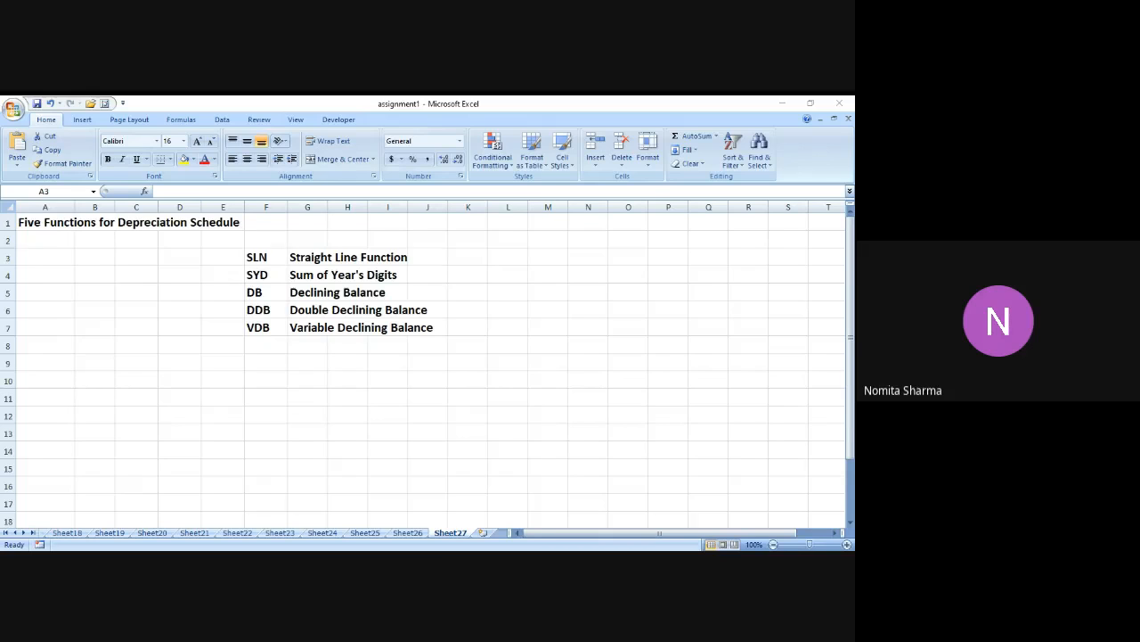
left_click(443, 490)
type("Cost")
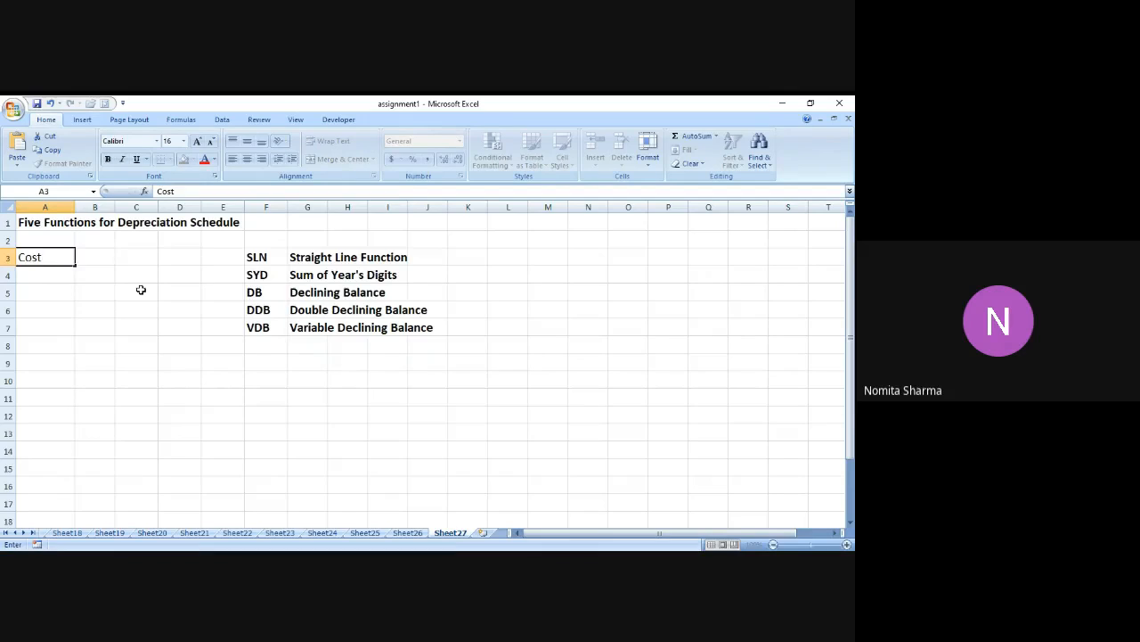
key("Tab")
type("3")
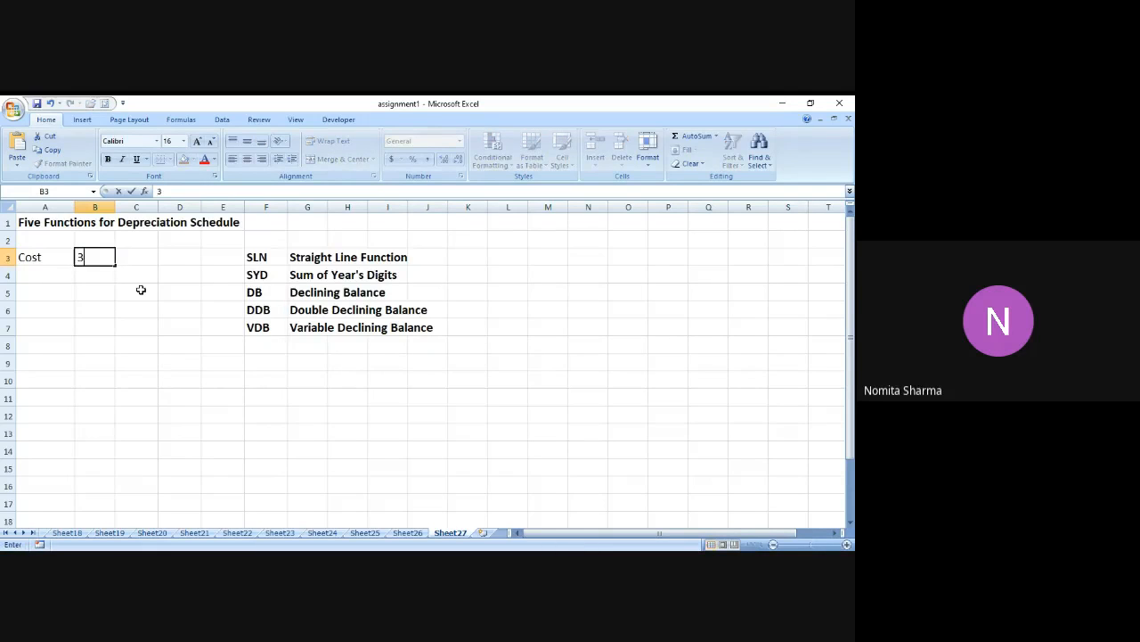
type("0000")
key("Return")
- Enter the label Salvage in A4 with the value 3000 in B4
type("Salvage")
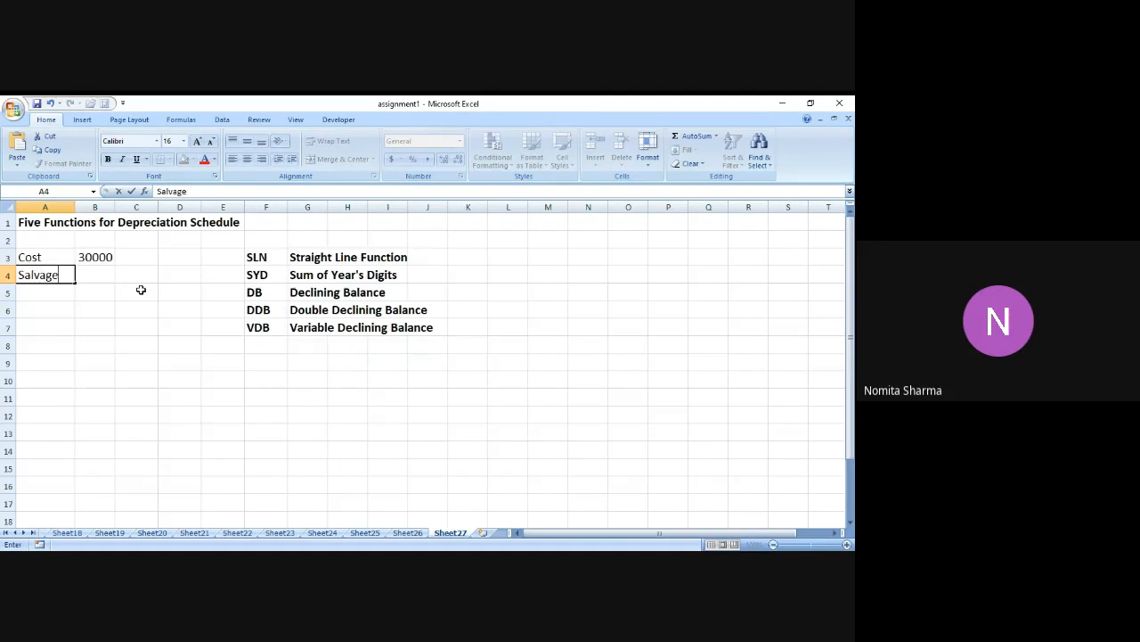
key("Tab")
type("3000")
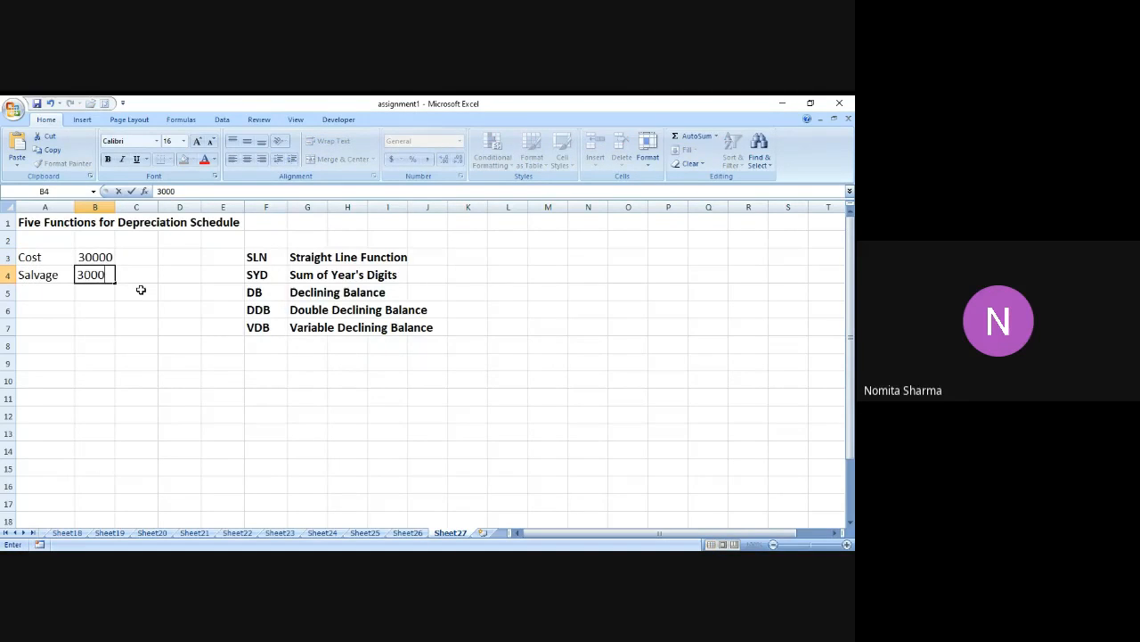
key("Return")
- Enter the label Life in A5 with the value 15 in B5
key("Left")
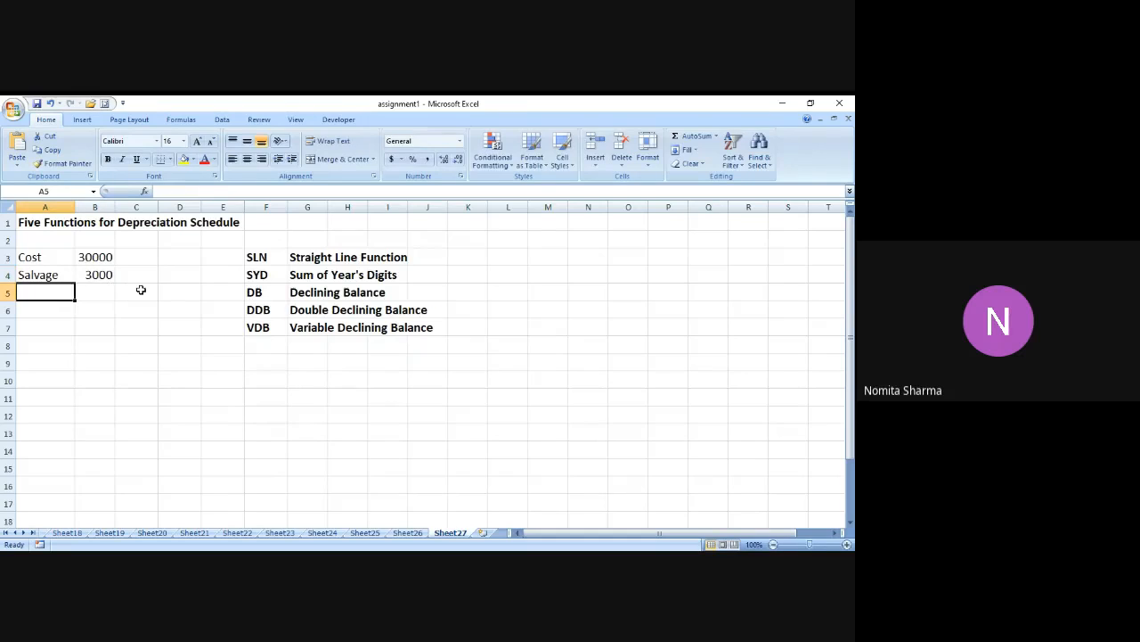
type("Life")
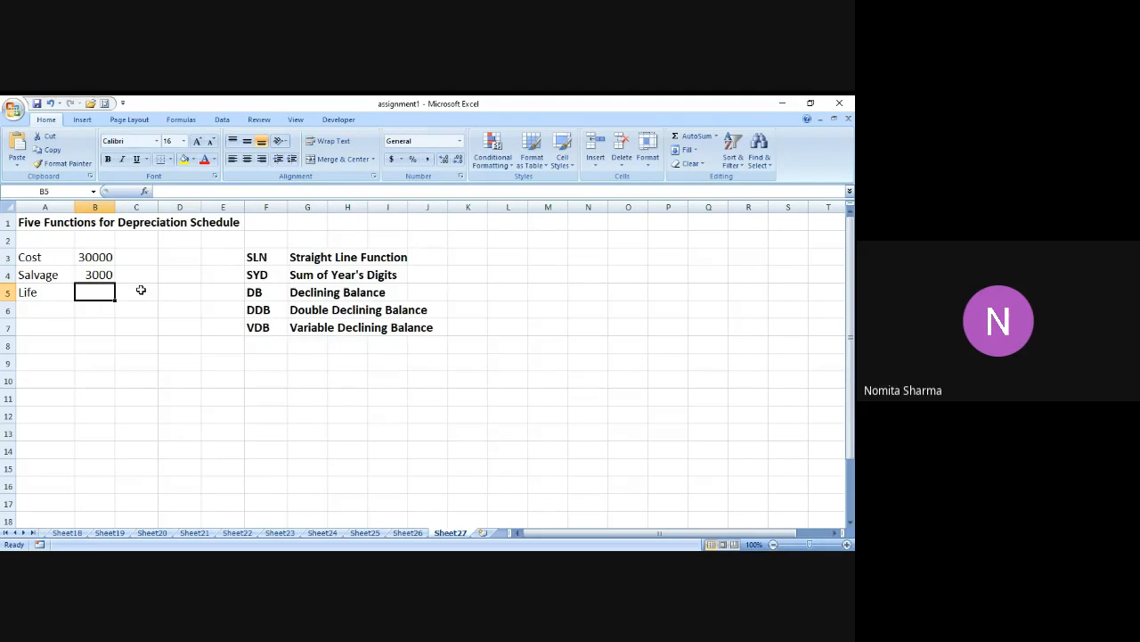
type("1")
key("BackSpace")
type("15")
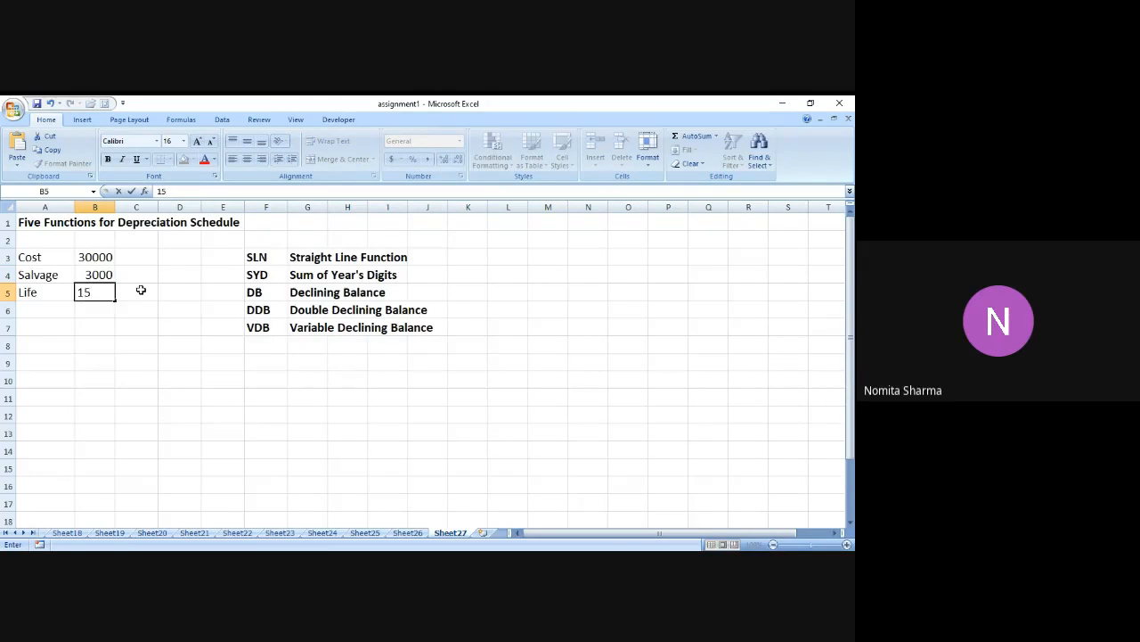
key("Return")
- Add the column heading Period in A10 and make it bold
key("Down")
key("Down")
key("Down")
key("Down")
key("Left")
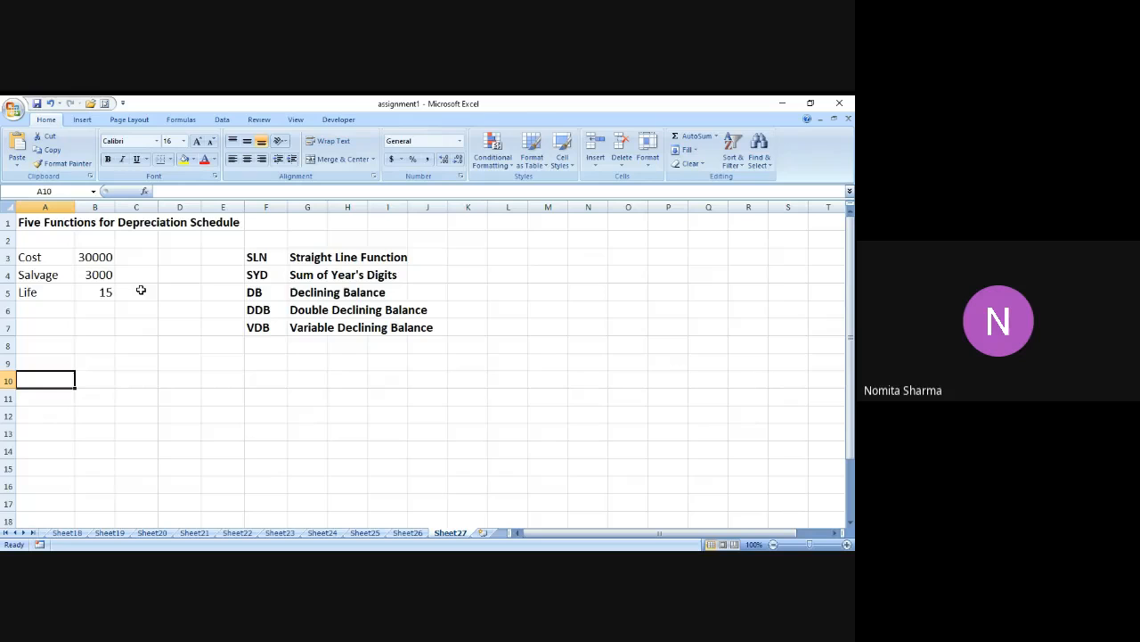
type("Period")
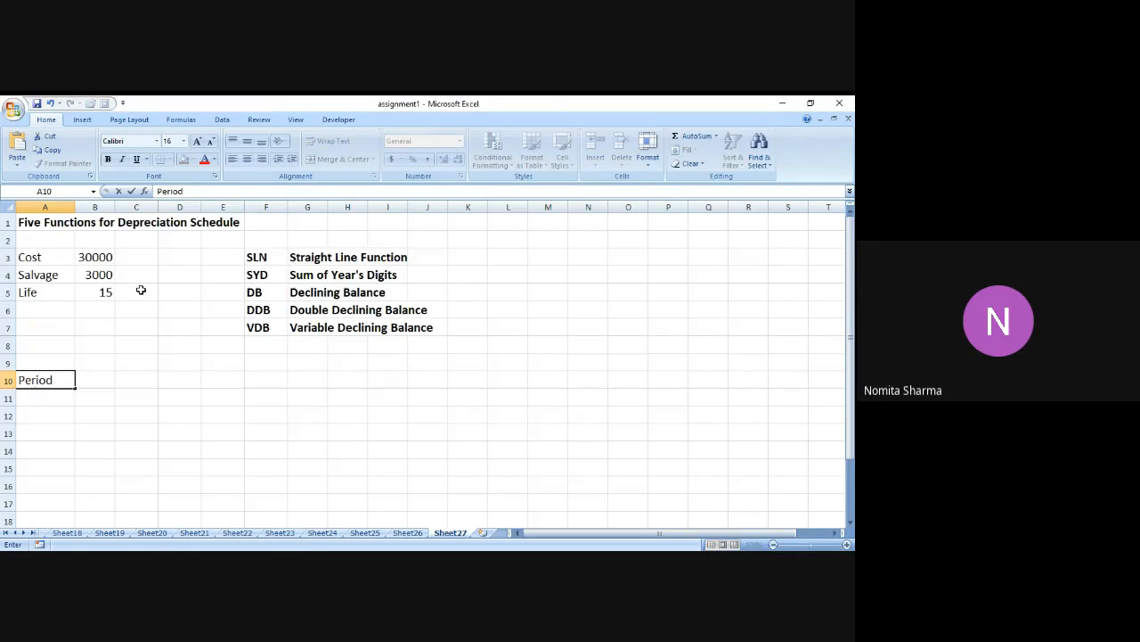
key("Tab")
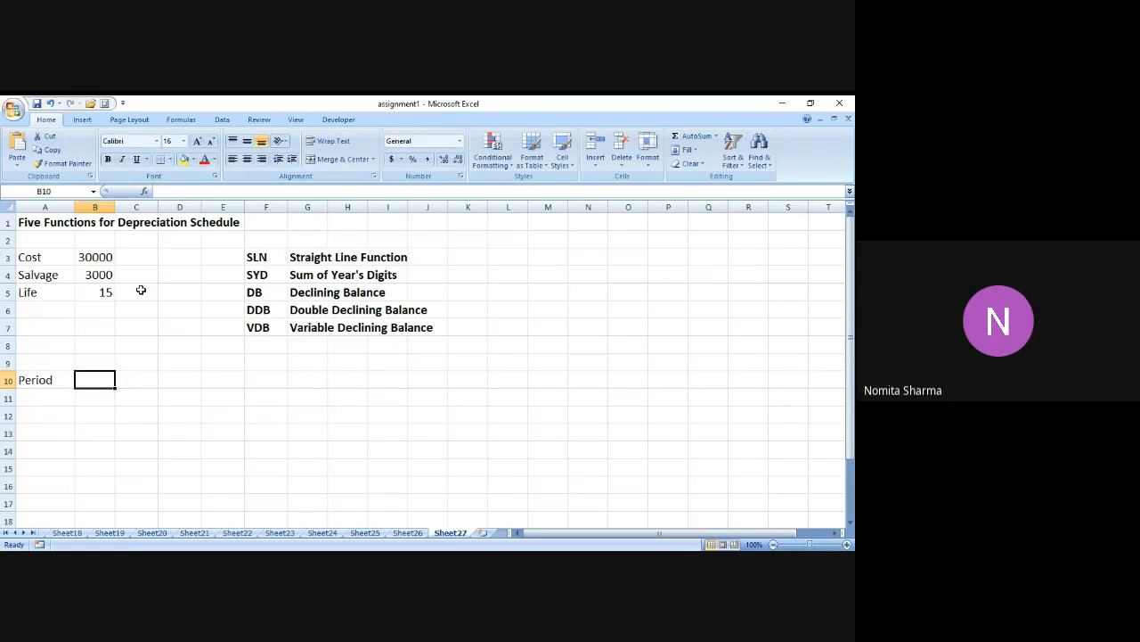
key("Left")
key("ctrl+b")
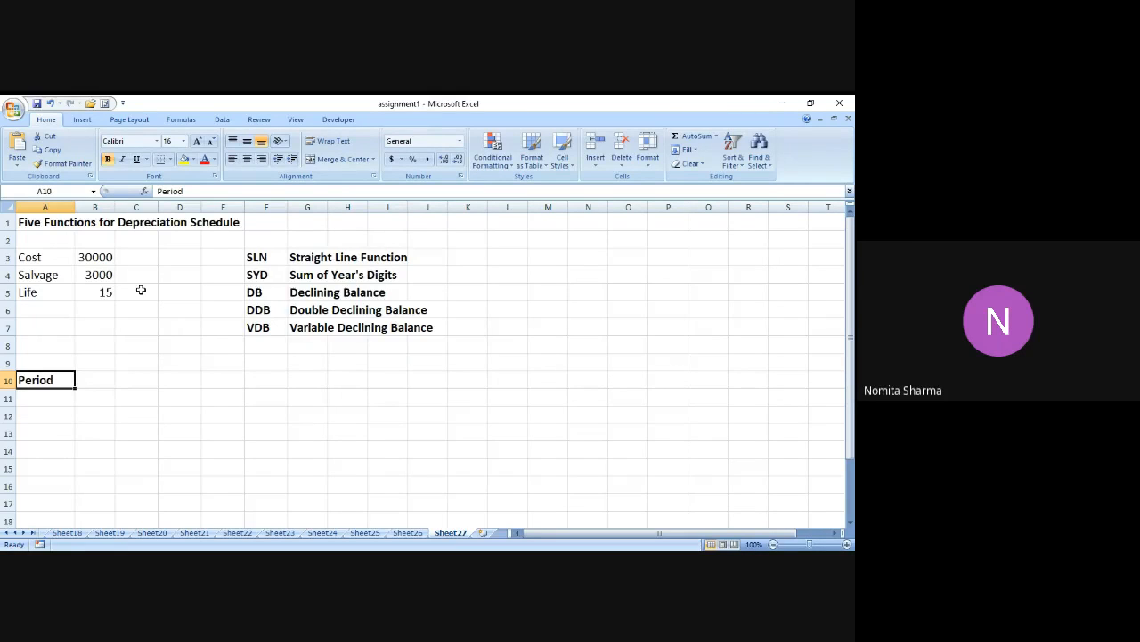
- Bold the cost, salvage and life labels together with their values in A3:B5
left_click(41, 258)
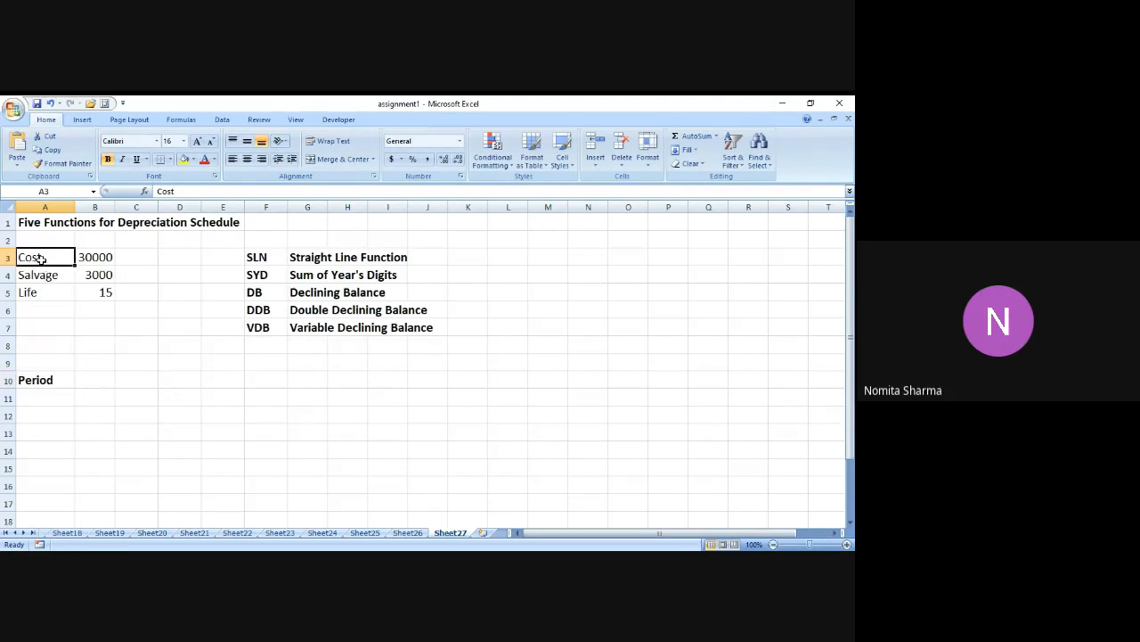
key("shift+Down")
key("shift+Down")
key("shift+Right")
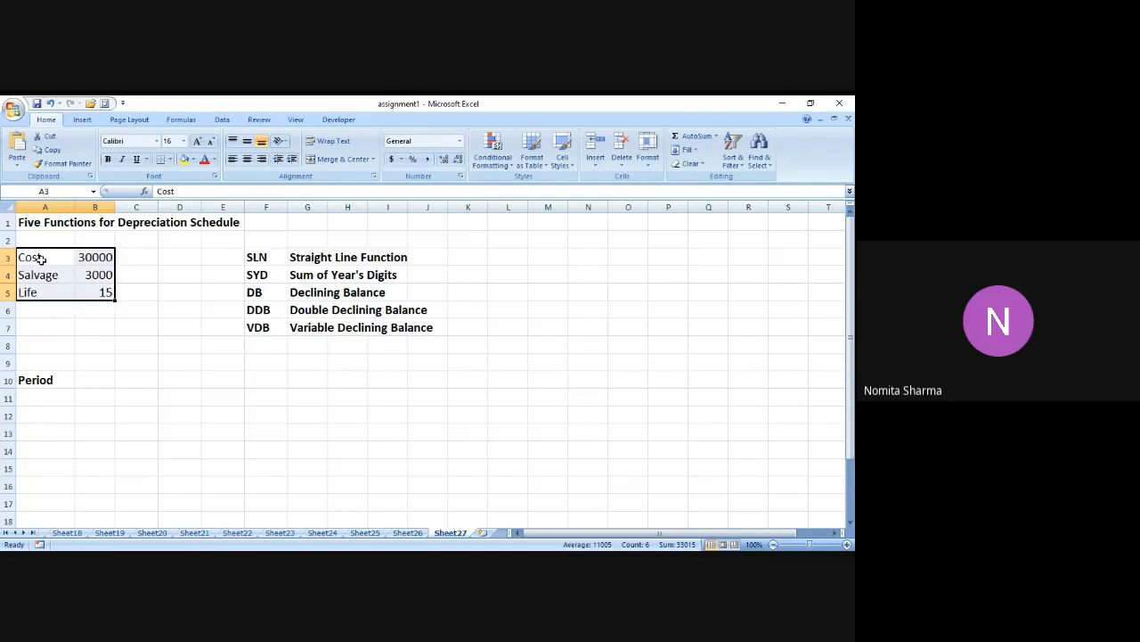
key("ctrl+b")
- Enter the first period numbers 1, 2 and 3 in A11:A13 below the Period heading
key("Down")
key("Down")
key("Down")
key("Down")
key("Down")
key("Down")
key("Down")
key("Down")
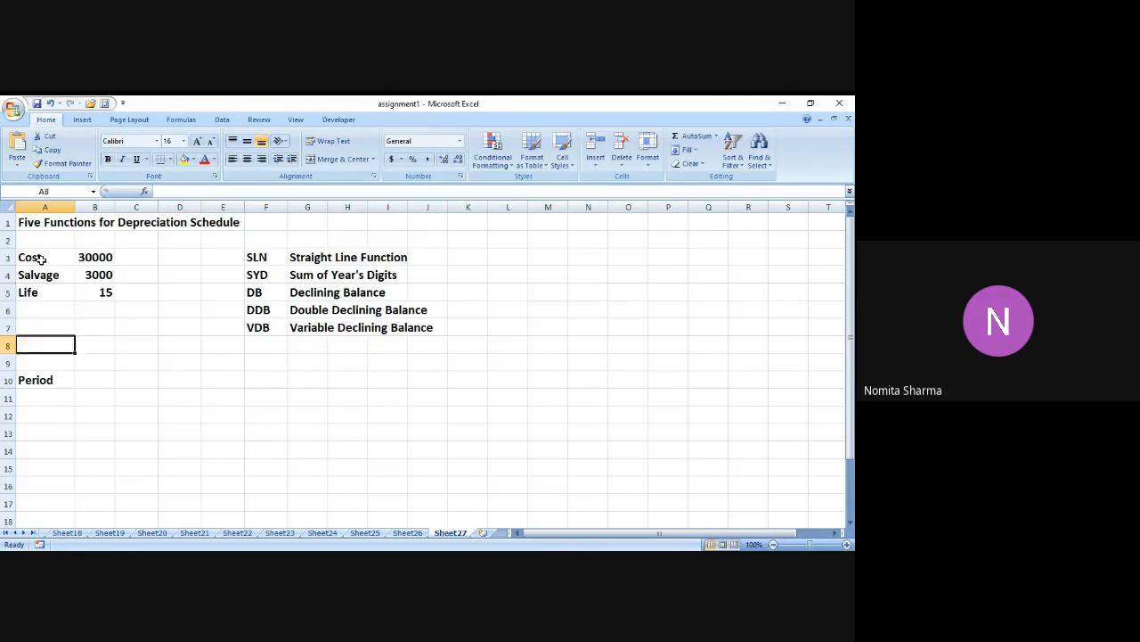
type("1")
key("Return")
type("2")
key("Return")
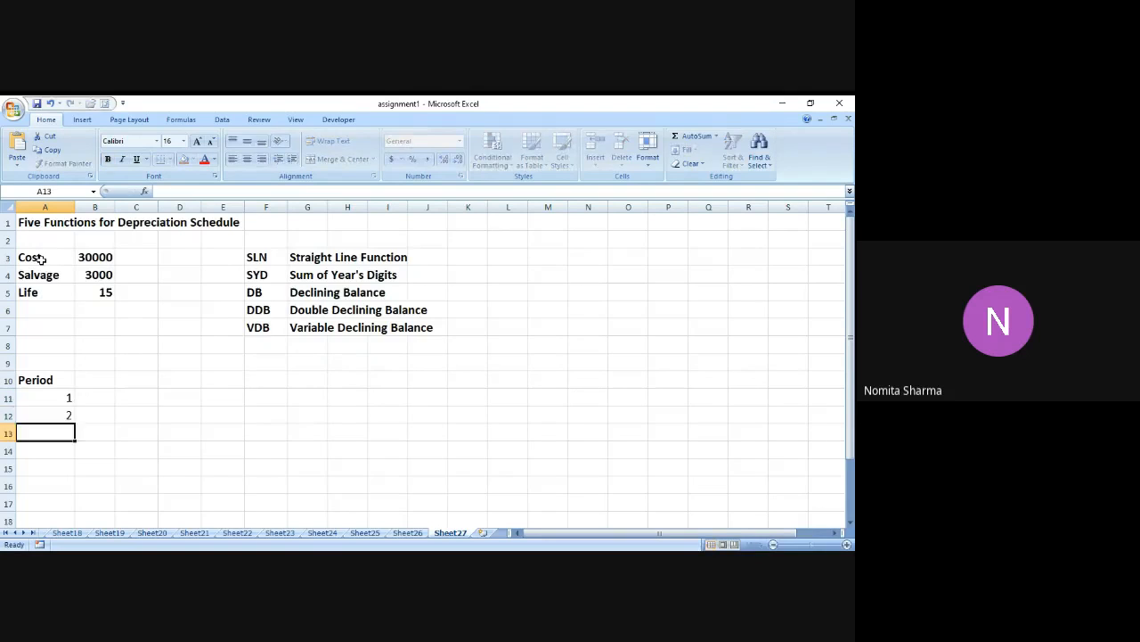
type("3")
- Extend the period series from the 2 and 3 cells down to 12 in A22
key("Up")
key("Up")
key("Down")
key("shift+Down")
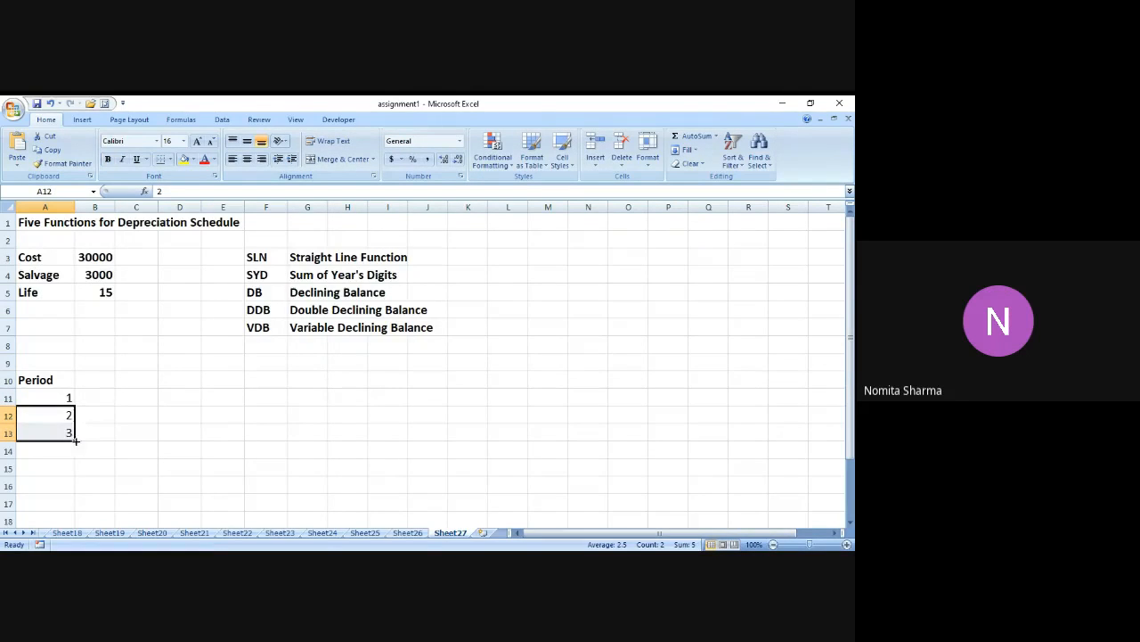
left_click_drag(77, 441, 77, 514)
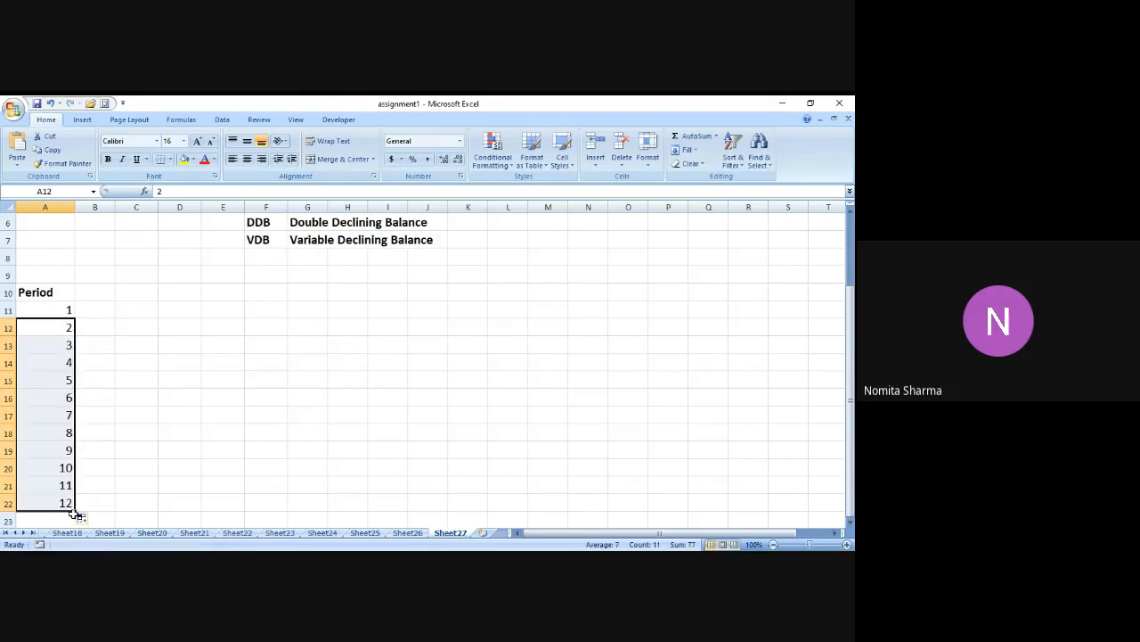
- Enter the period numbers 13, 14 and 15 in A23:A25 below the existing series
key("Down")
key("Down")
key("Down")
key("Down")
key("Down")
key("Down")
key("Down")
key("Down")
key("Down")
key("Down")
key("Down")
key("Down")
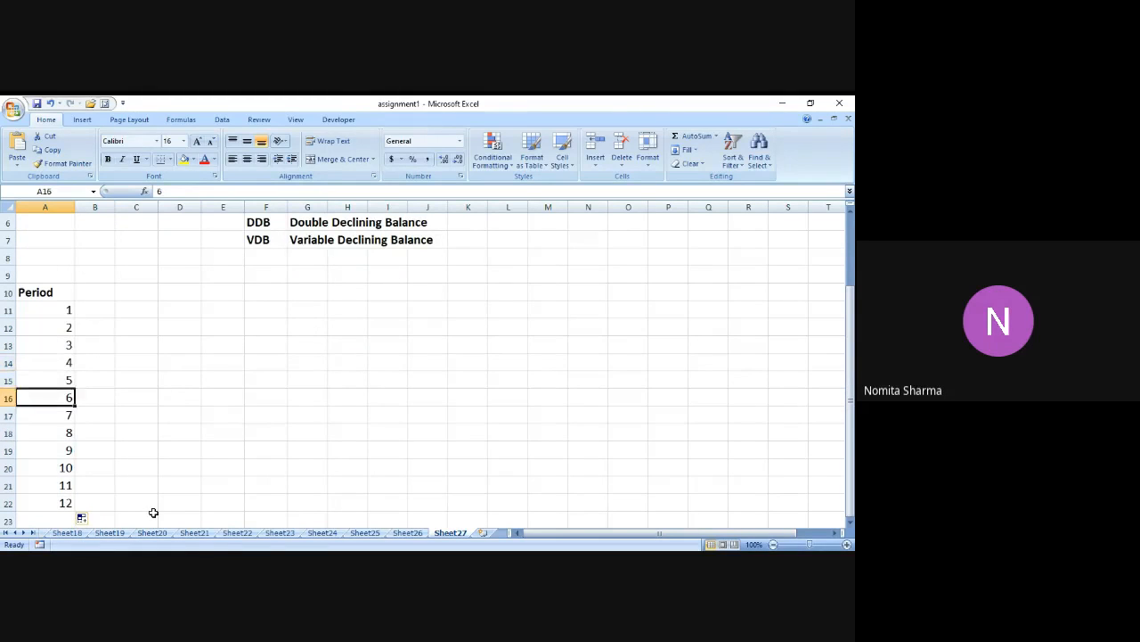
key("Up")
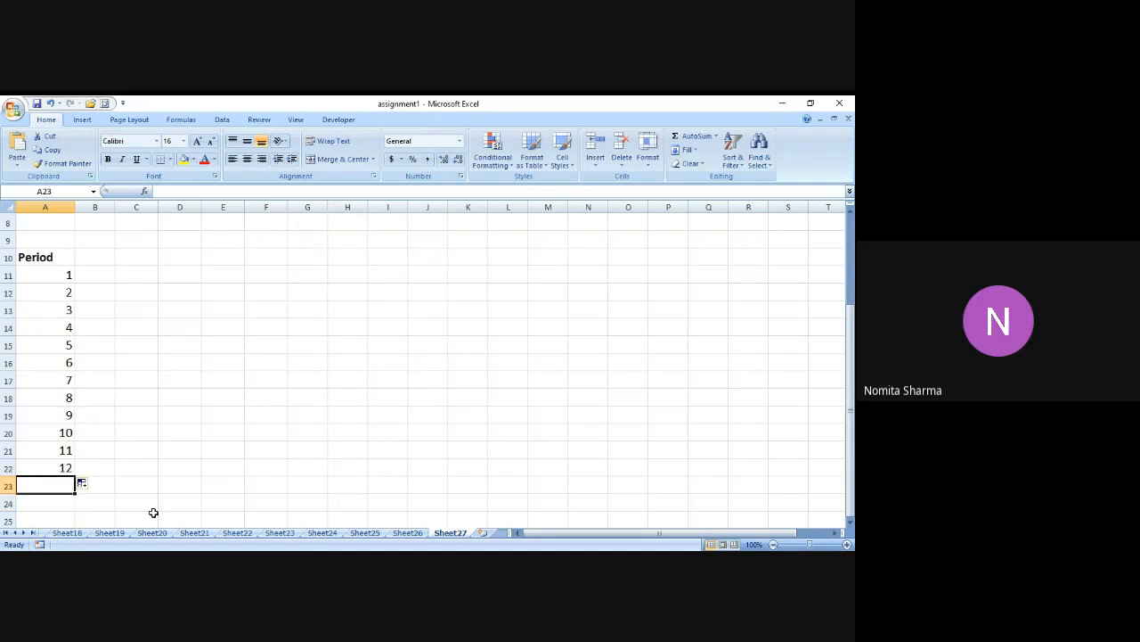
key("Down")
key("Down")
key("Down")
key("Down")
key("Up")
key("Up")
key("Up")
key("Up")
key("Up")
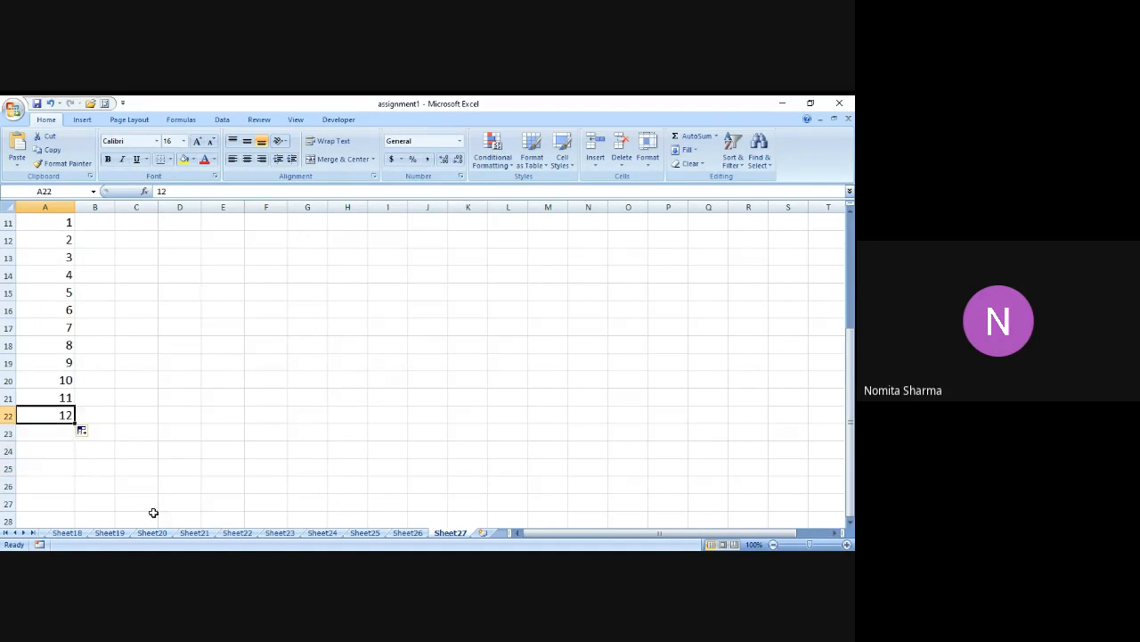
key("Down")
type("13")
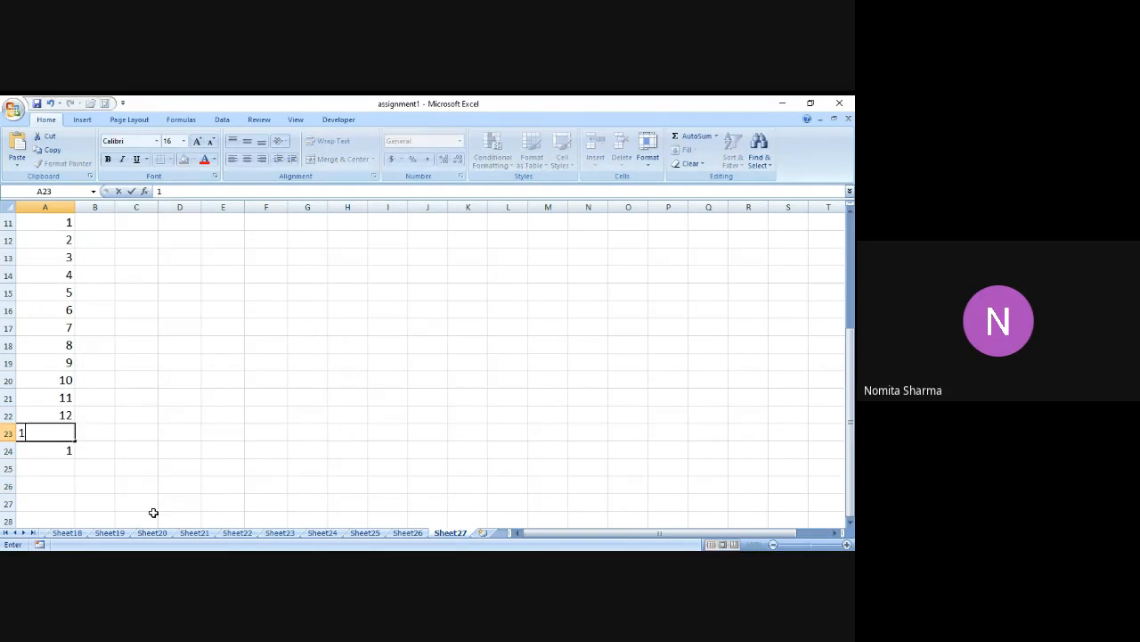
key("Return")
type("14")
key("Return")
type("15")
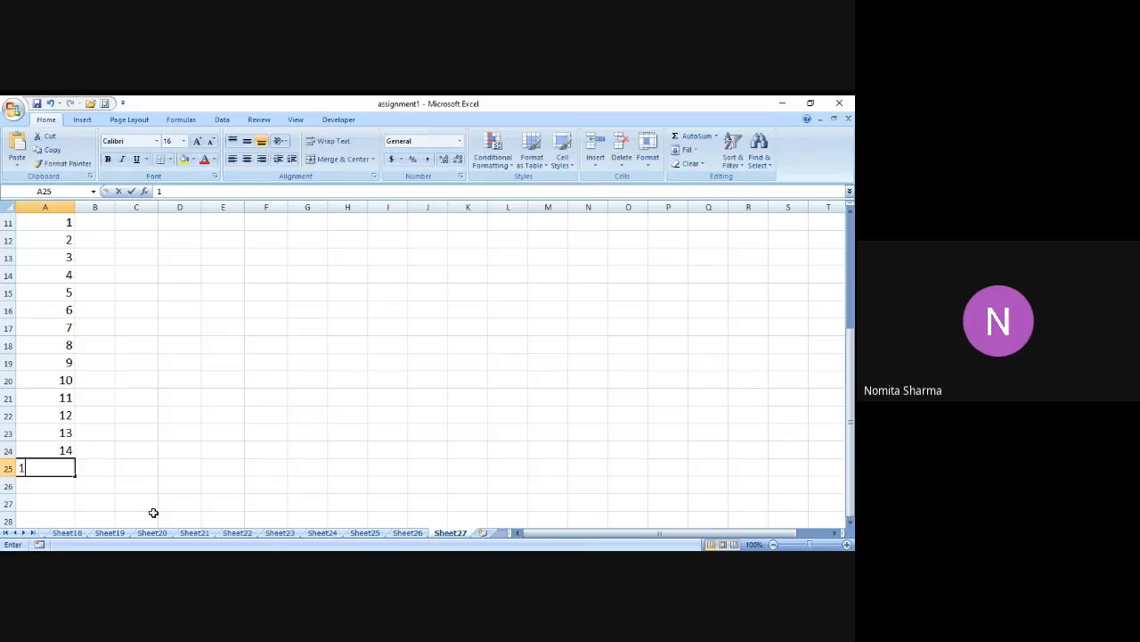
key("Return")
- Review the completed period list and the cost, salvage and life data at the start of the worksheet
key("Up")
left_click(493, 561)
key("Up")
key("Up")
key("Up")
key("Up")
key("Up")
key("Up")
key("Up")
key("Up")
key("Up")
key("Up")
key("Up")
key("Up")
key("Up")
key("Up")
key("Up")
key("Up")
key("Up")
key("Up")
key("Up")
key("Up")
key("Up")
key("Up")
key("Up")
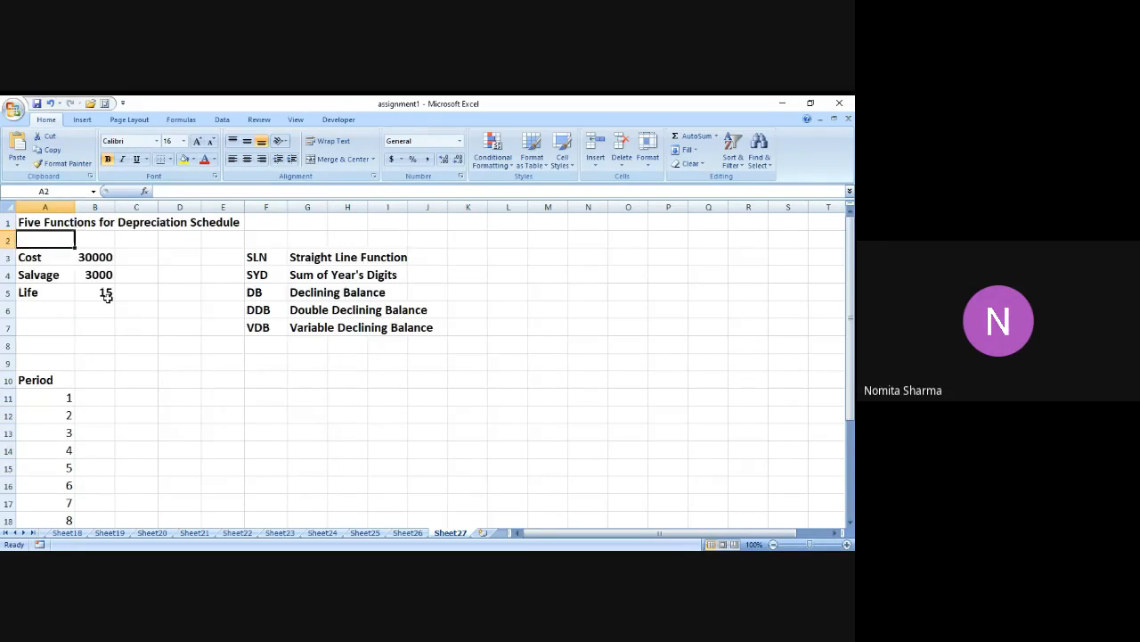
- Enter the column headings SLN, SYD, D, DDB and VDB in B10:F10 beside the Period heading
key("Down")
key("Down")
key("Down")
key("Down")
key("Down")
key("Down")
key("Down")
key("Down")
key("Right")
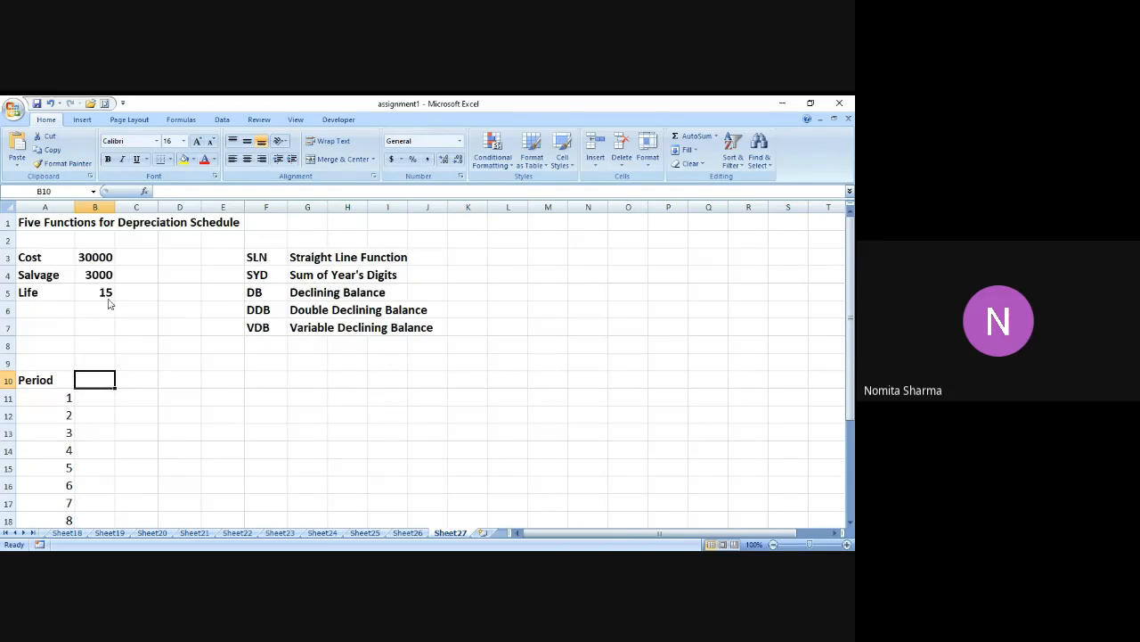
type("LN")
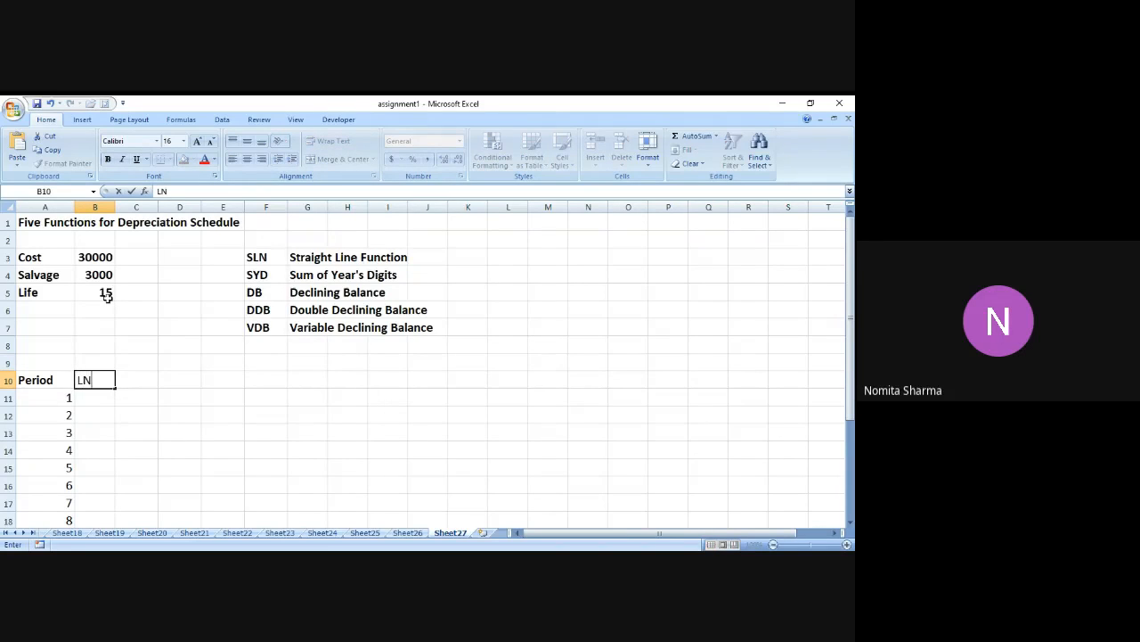
key("BackSpace")
key("BackSpace")
type("SLN")
key("Right")
key("Left")
key("Right")
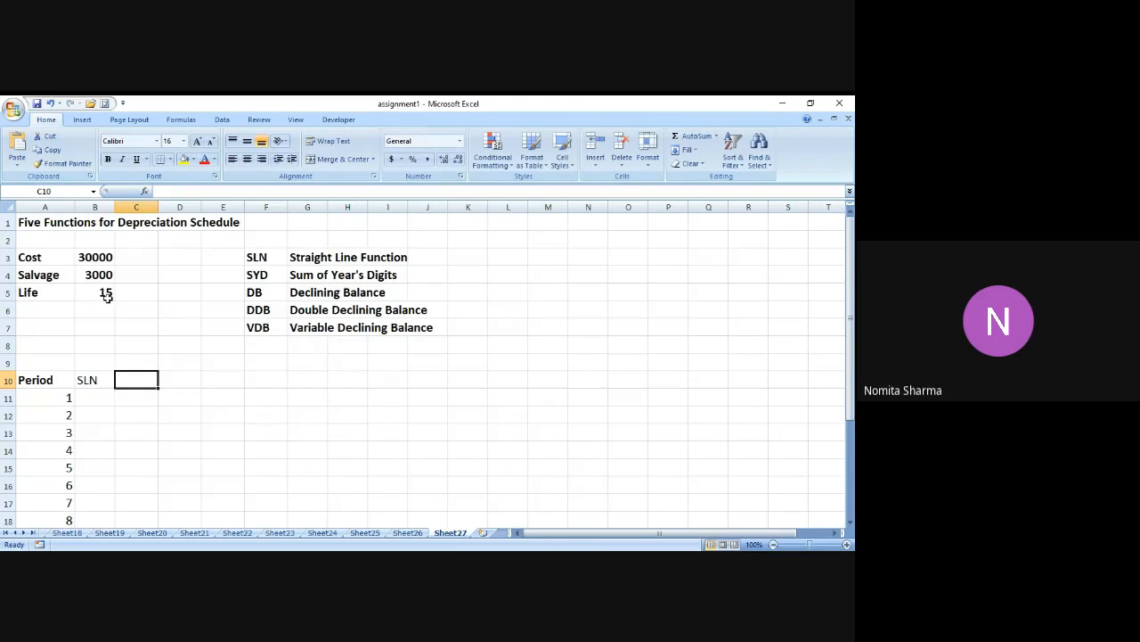
type("SYD")
key("Right")
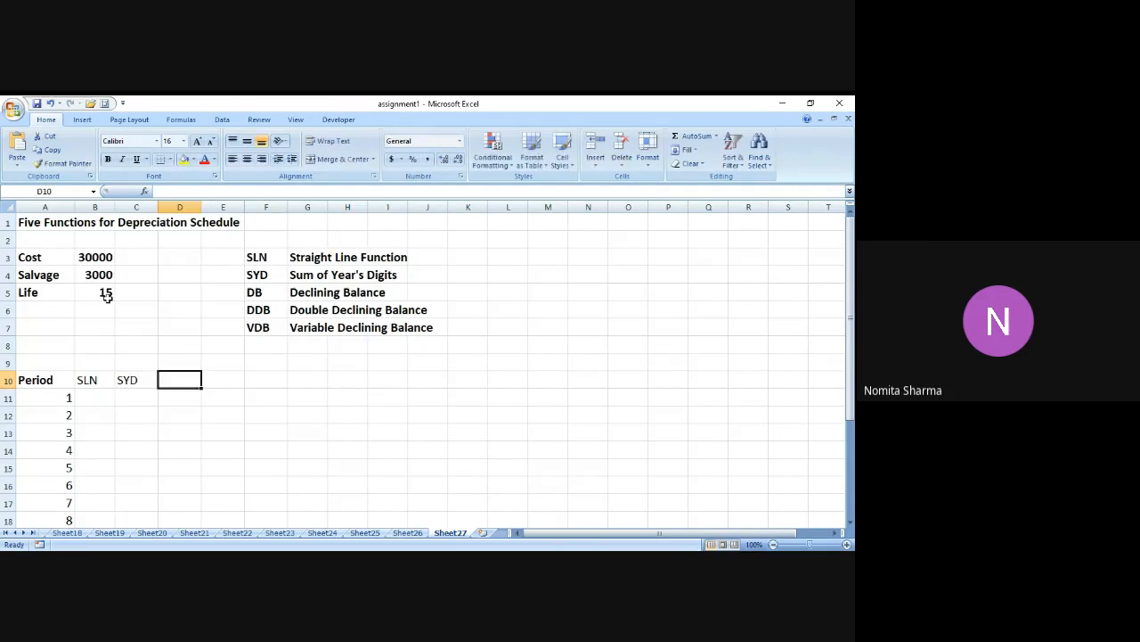
type("D")
key("Right")
type("DDB")
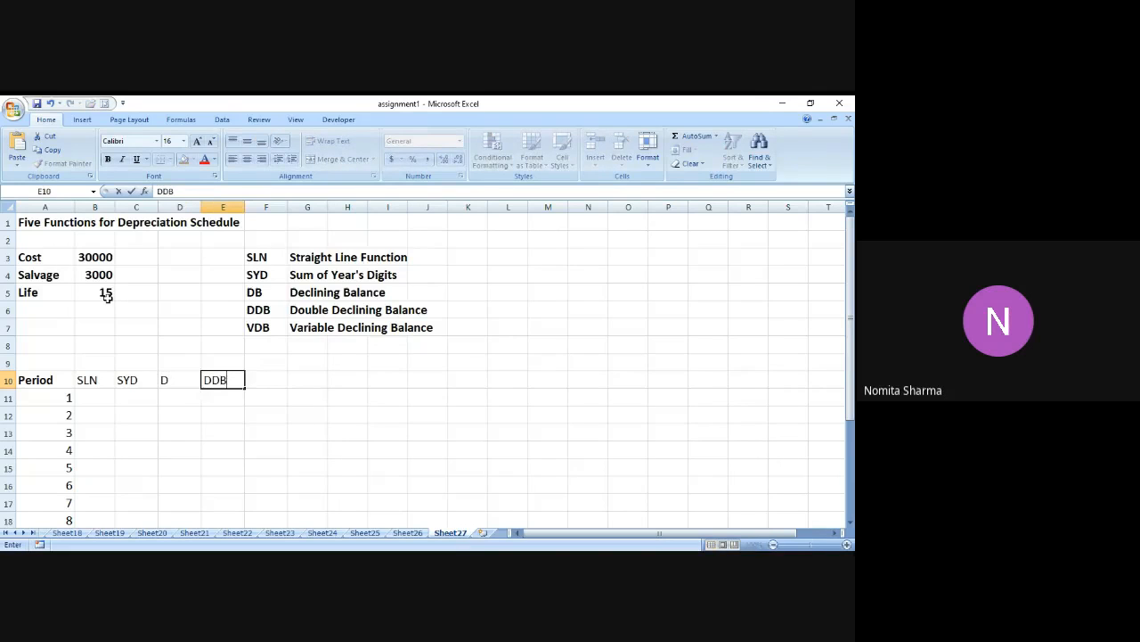
key("Right")
type("VDB")
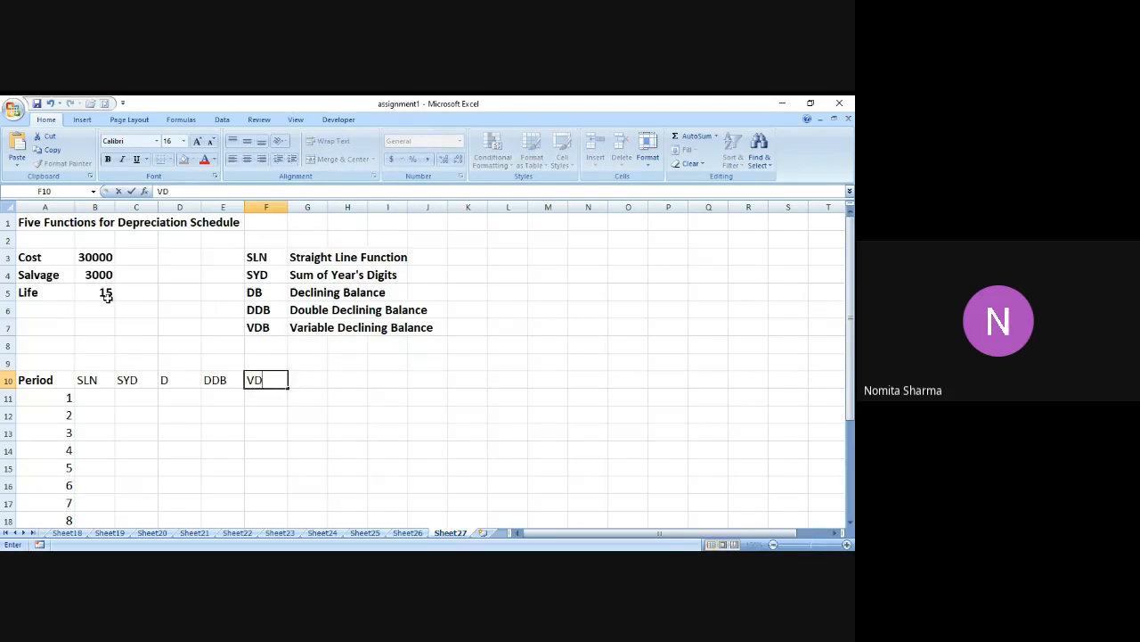
- Bold the whole schedule table in A10:F25, including the headings and period numbers
key("Left")
key("Left")
key("Left")
key("Left")
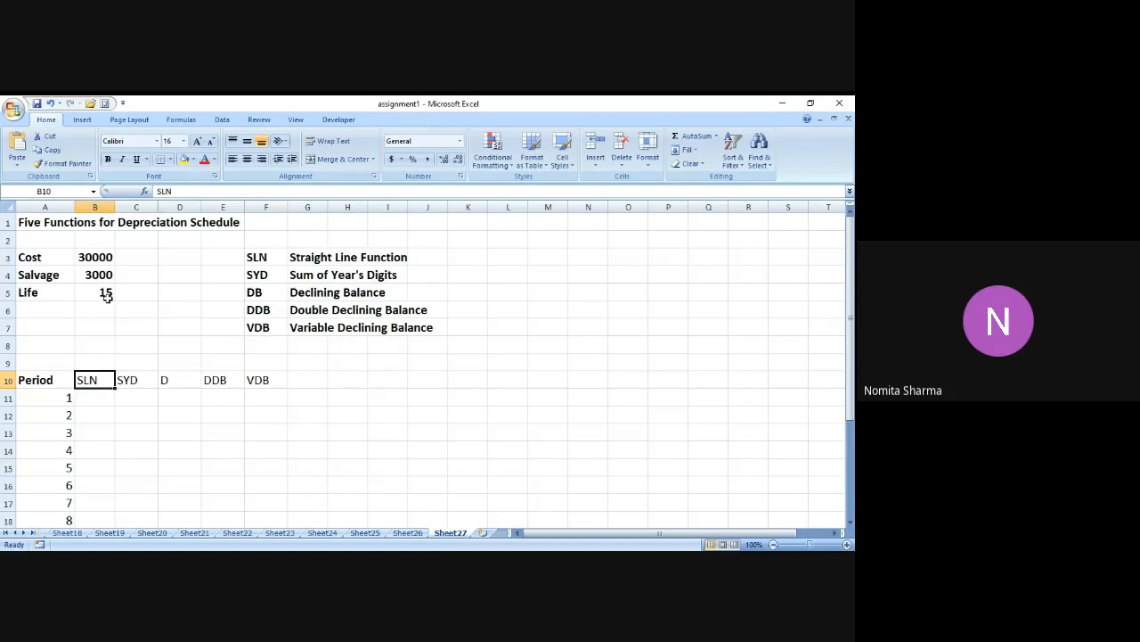
key("Left")
key("shift+Right")
key("shift+Right")
key("shift+Right")
key("shift+Right")
key("shift+Right")
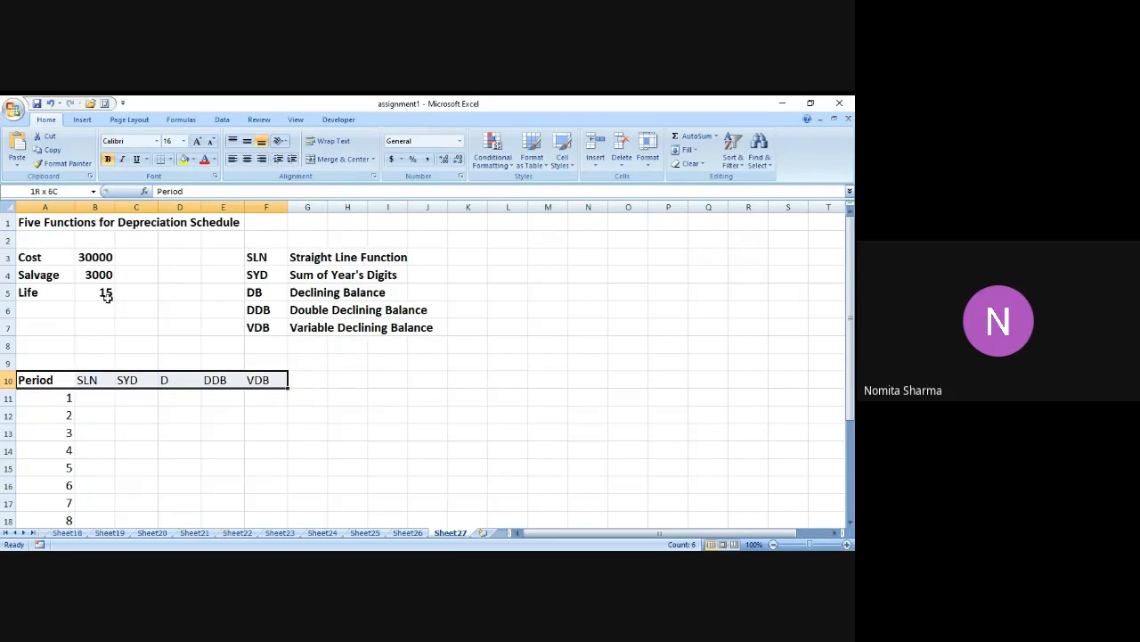
key("ctrl+shift+Down")
scroll(107, 298, "up", 5)
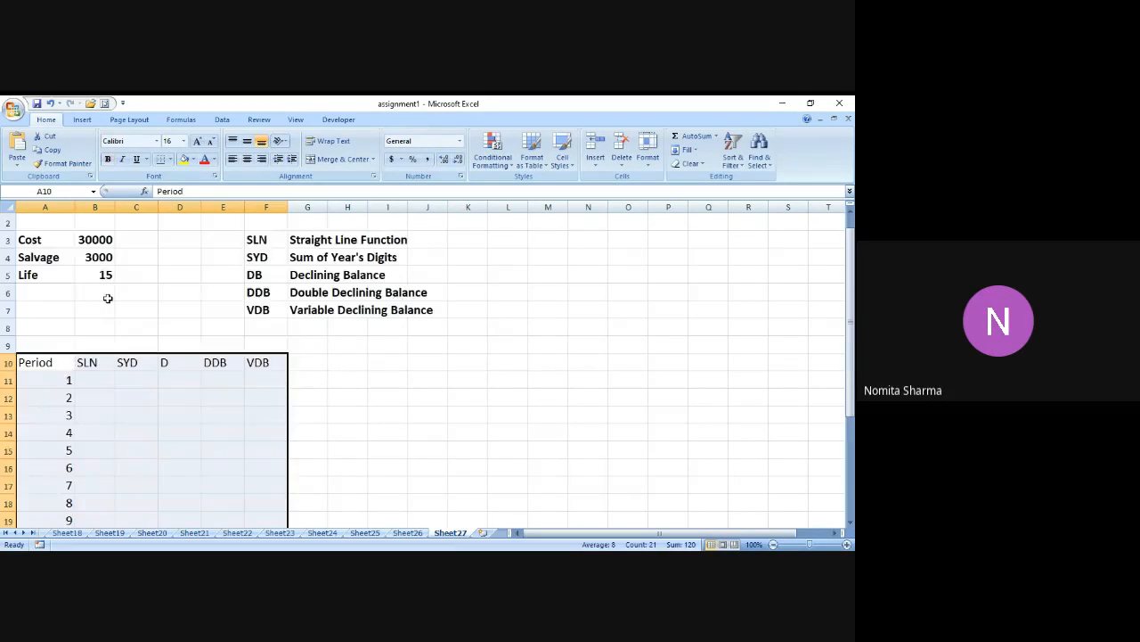
key("ctrl+b")
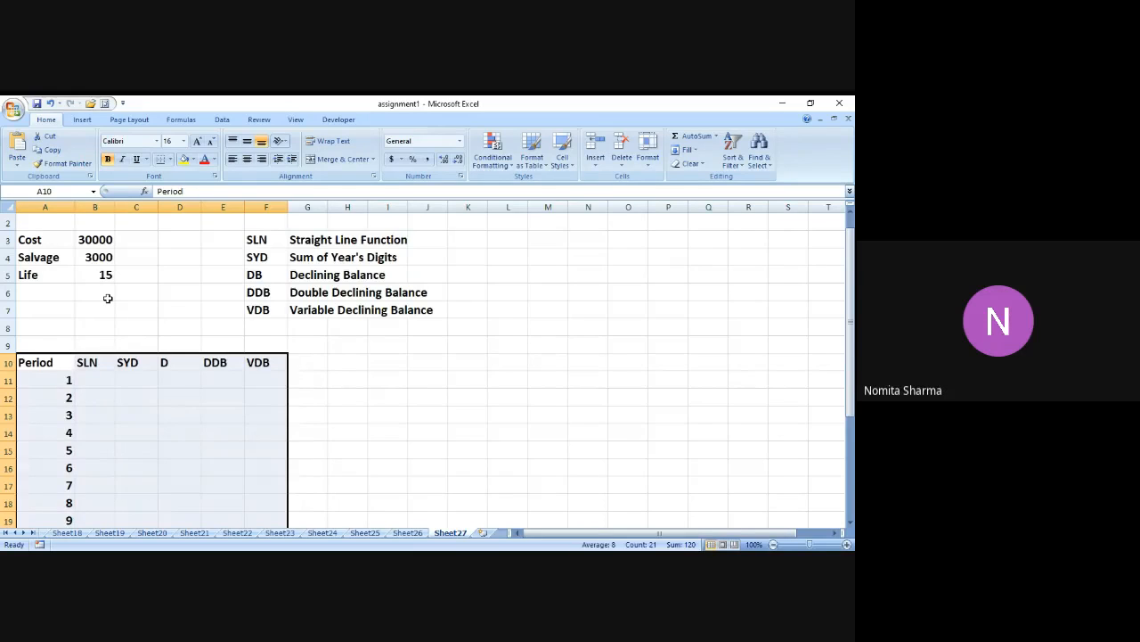
- Calculate the straight-line depreciation in B11 with the formula =SLN(B3,B4,B5)
key("Left")
key("Down")
key("Right")
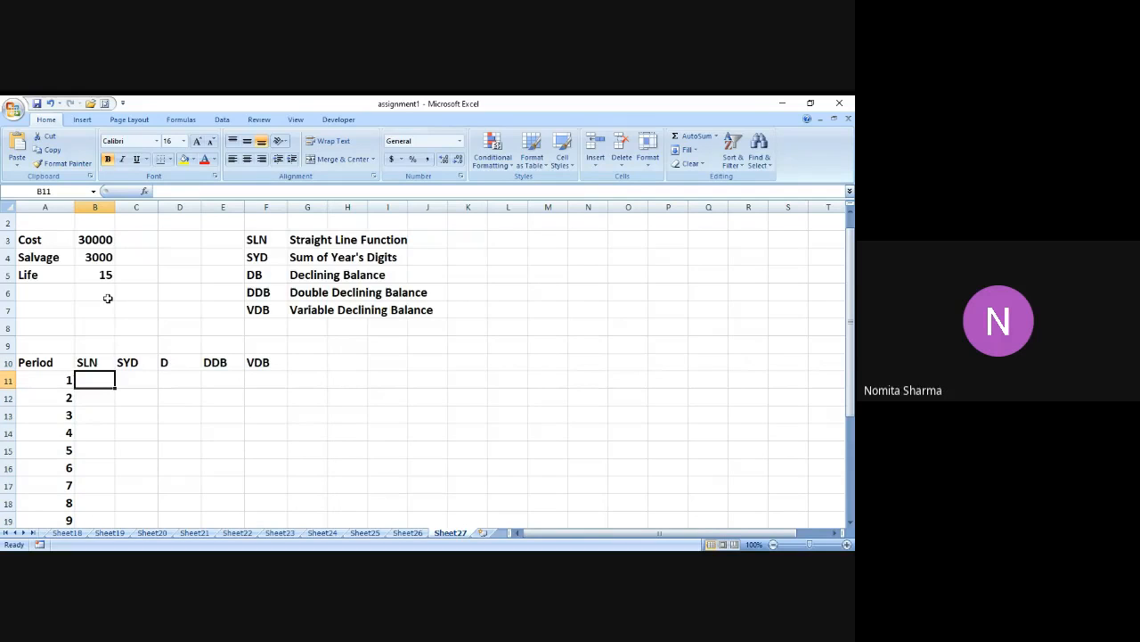
type("=")
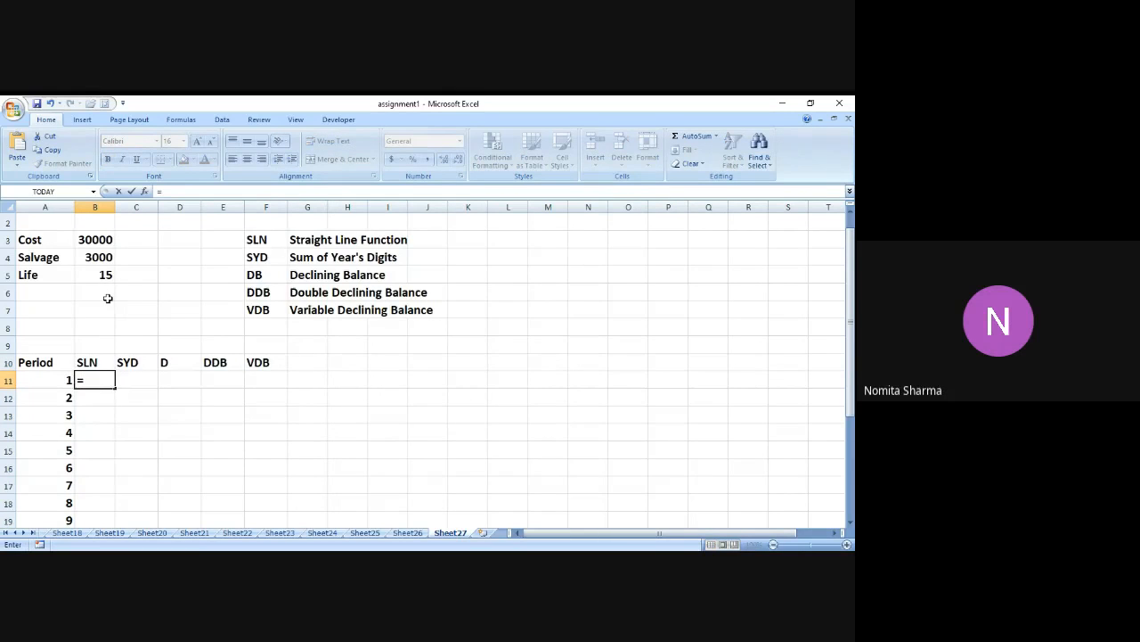
type("SLN")
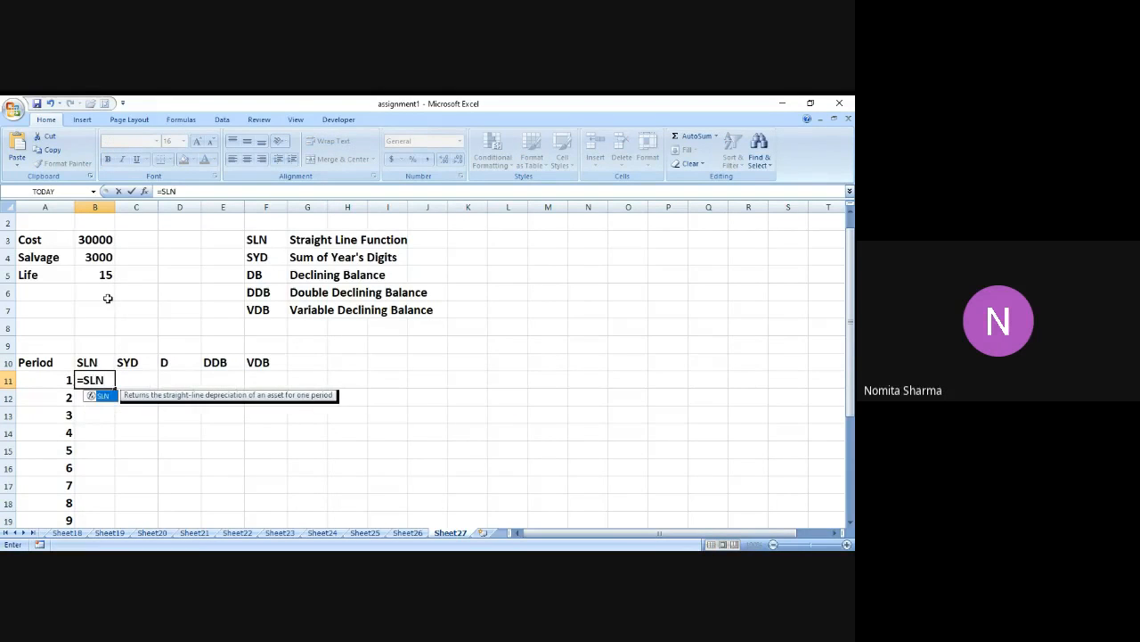
type("(")
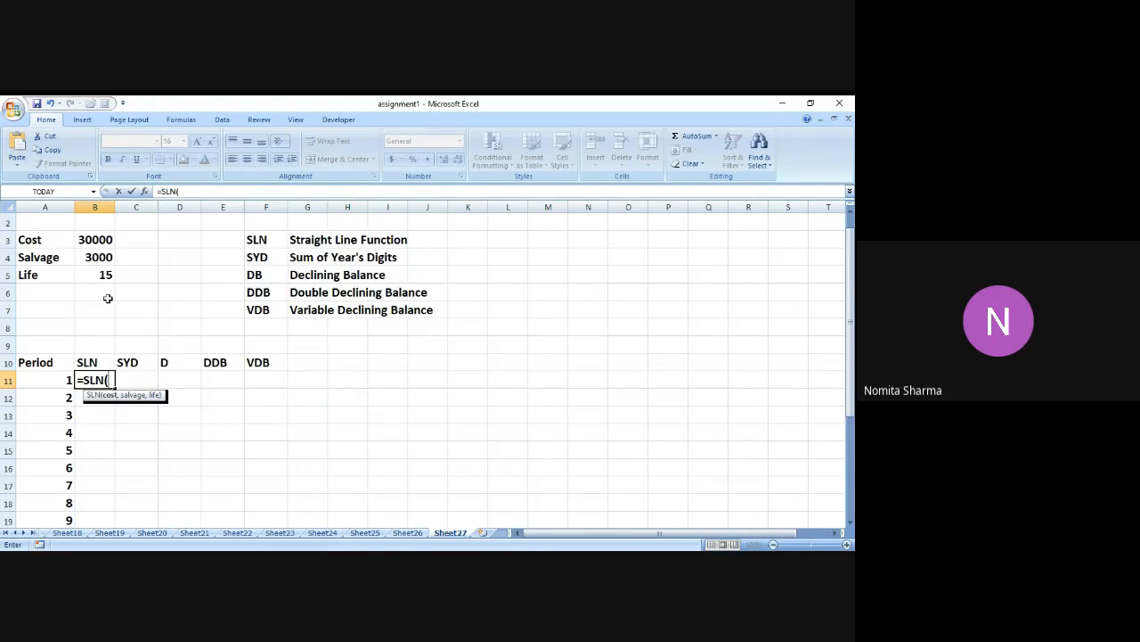
left_click(96, 240)
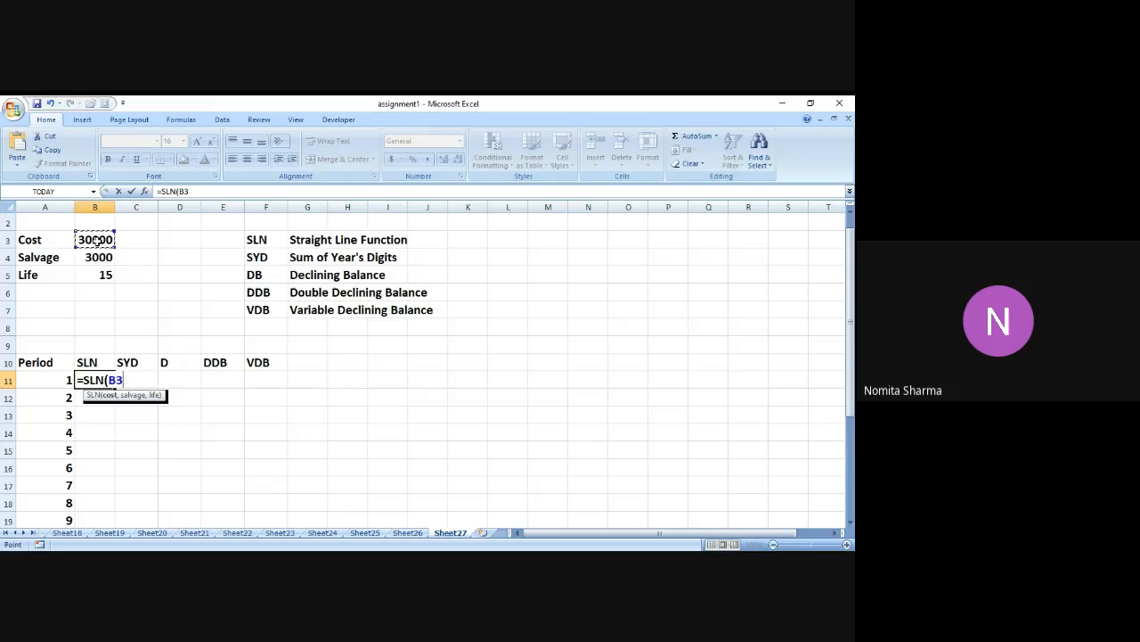
type(",")
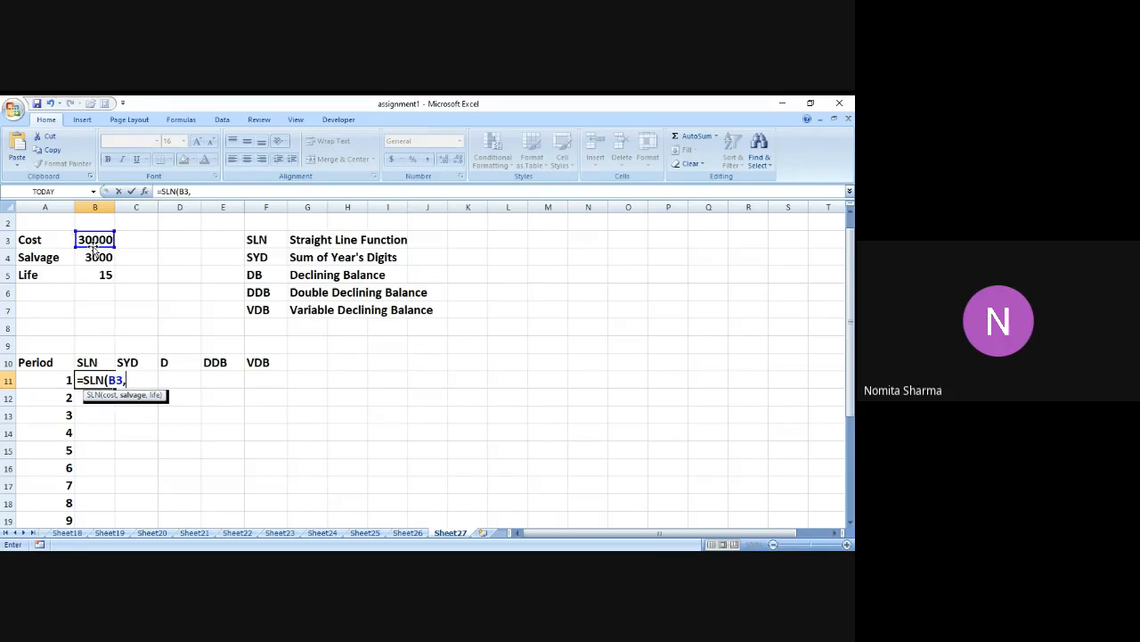
left_click(93, 258)
type(",")
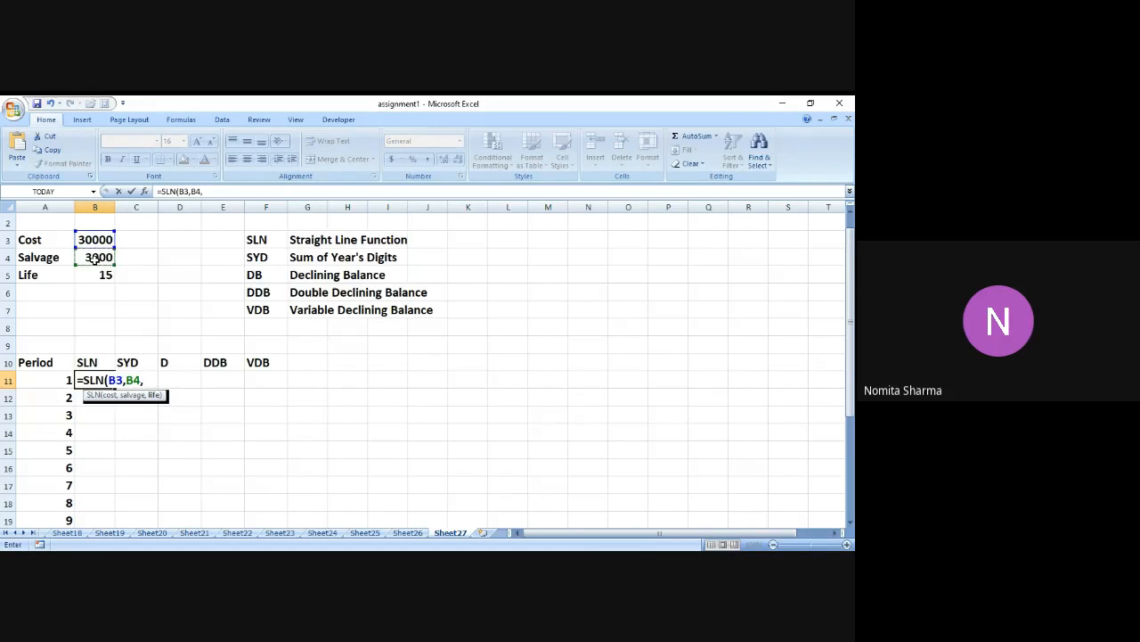
left_click(104, 275)
type(")")
key("Return")
key("Up")
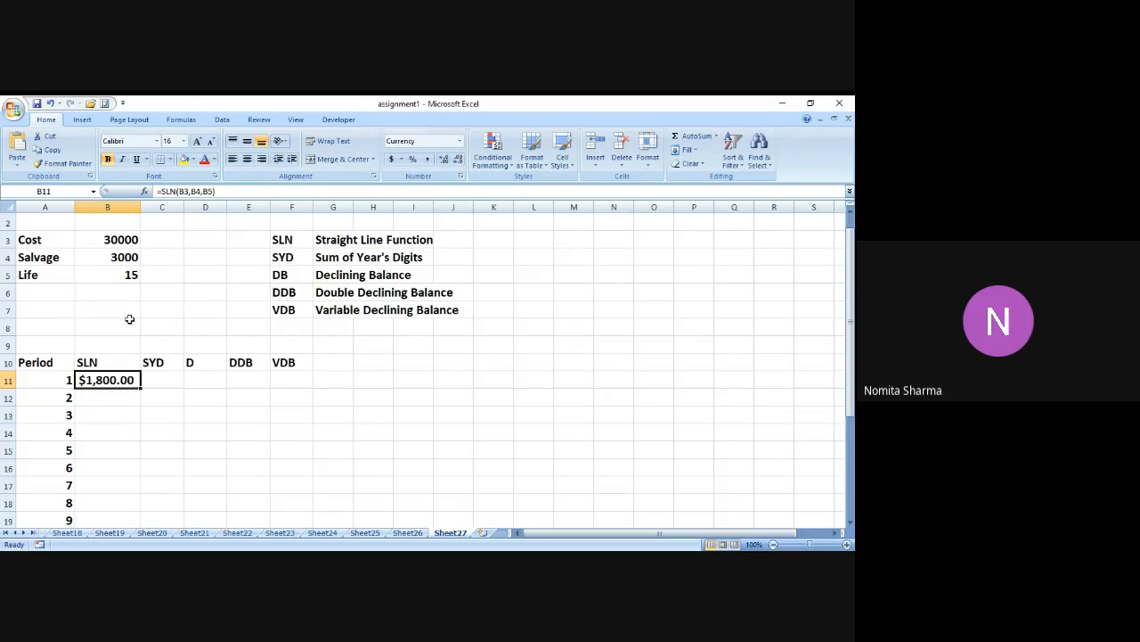
- Calculate the sum-of-years' digits depreciation for period 1 in C11 with the formula =SYD(B3,B4,B5,A11)
left_click(161, 386)
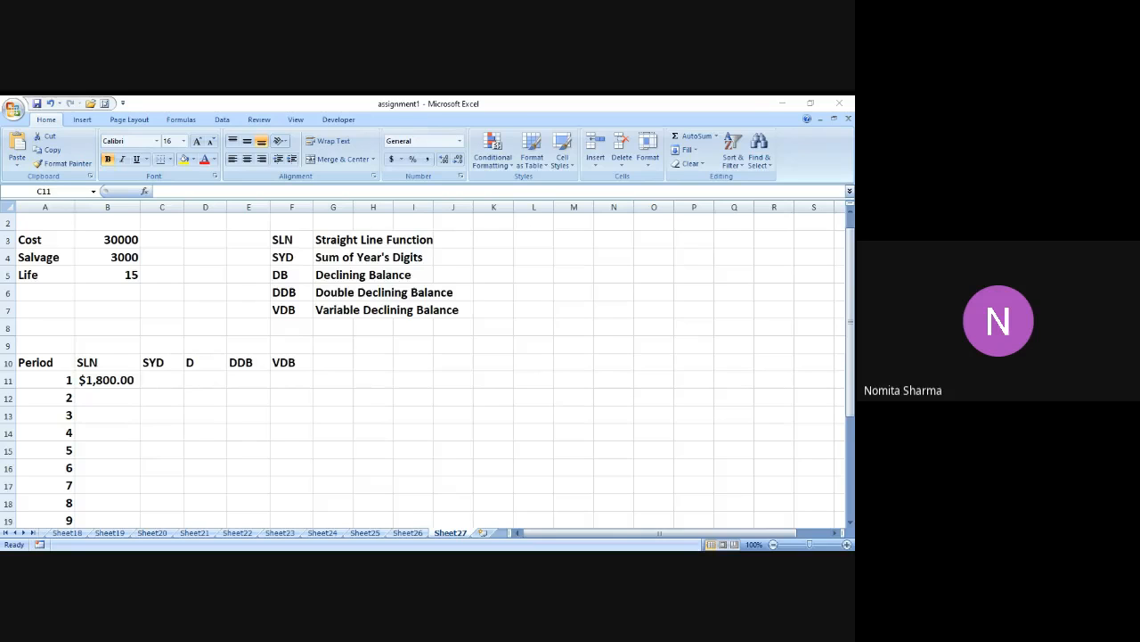
left_click(162, 381)
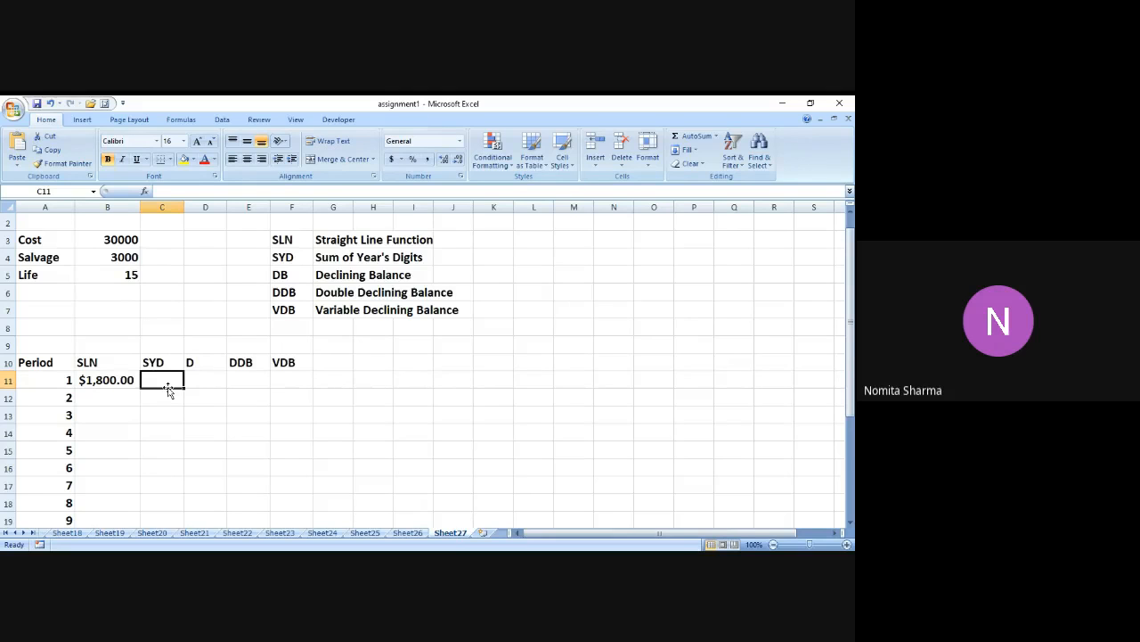
type("=")
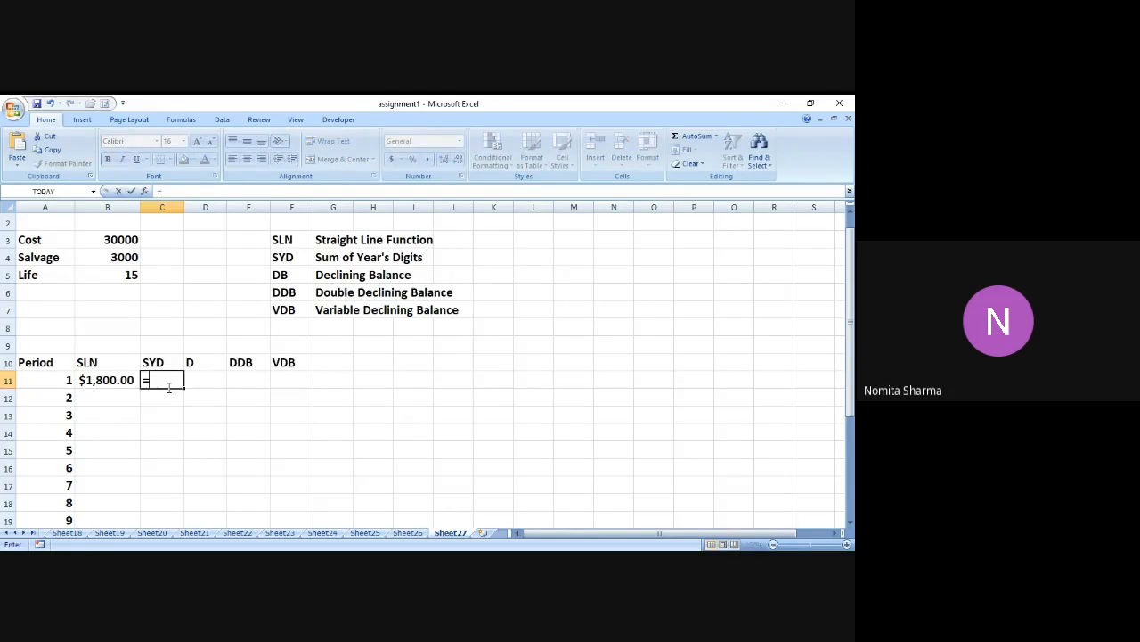
type("SY")
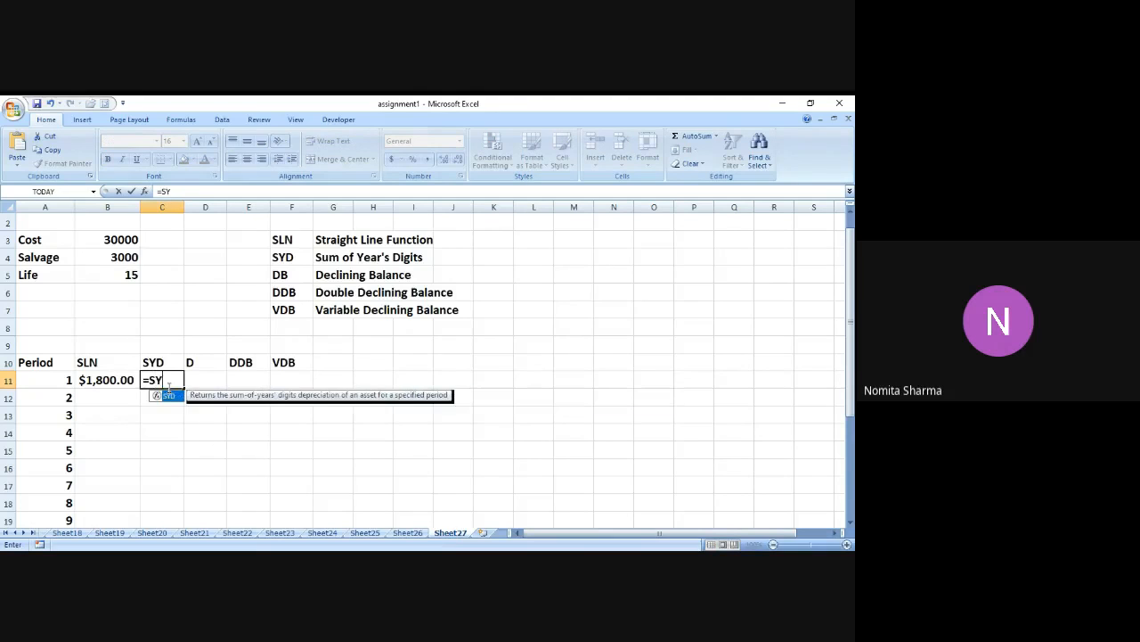
type("D(")
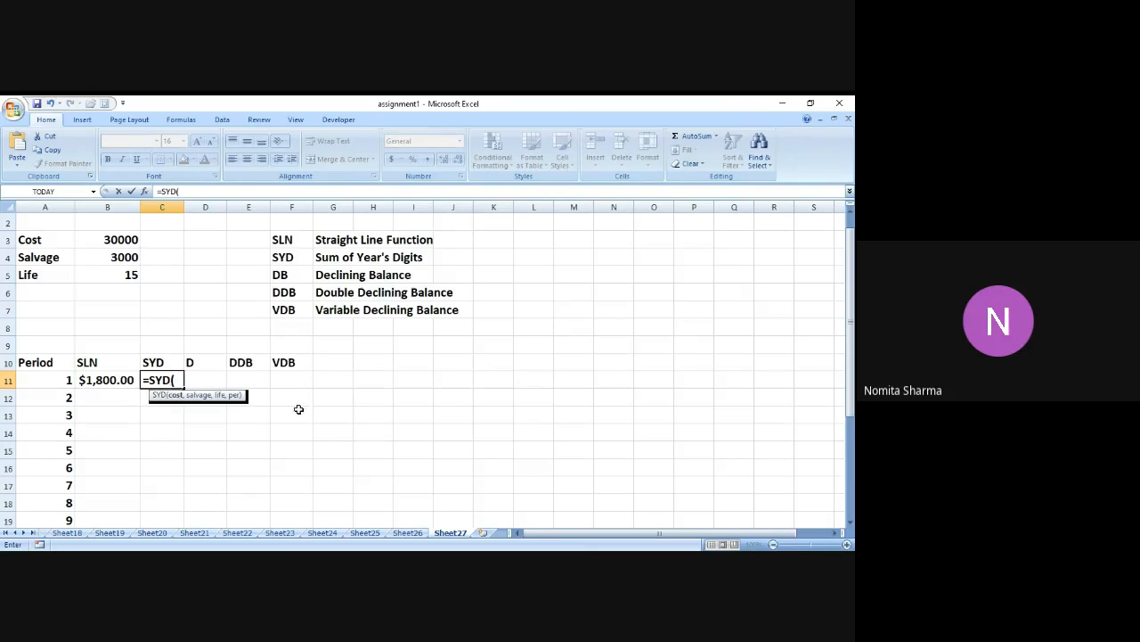
key("alt+Tab")
left_click(108, 239)
type(",")
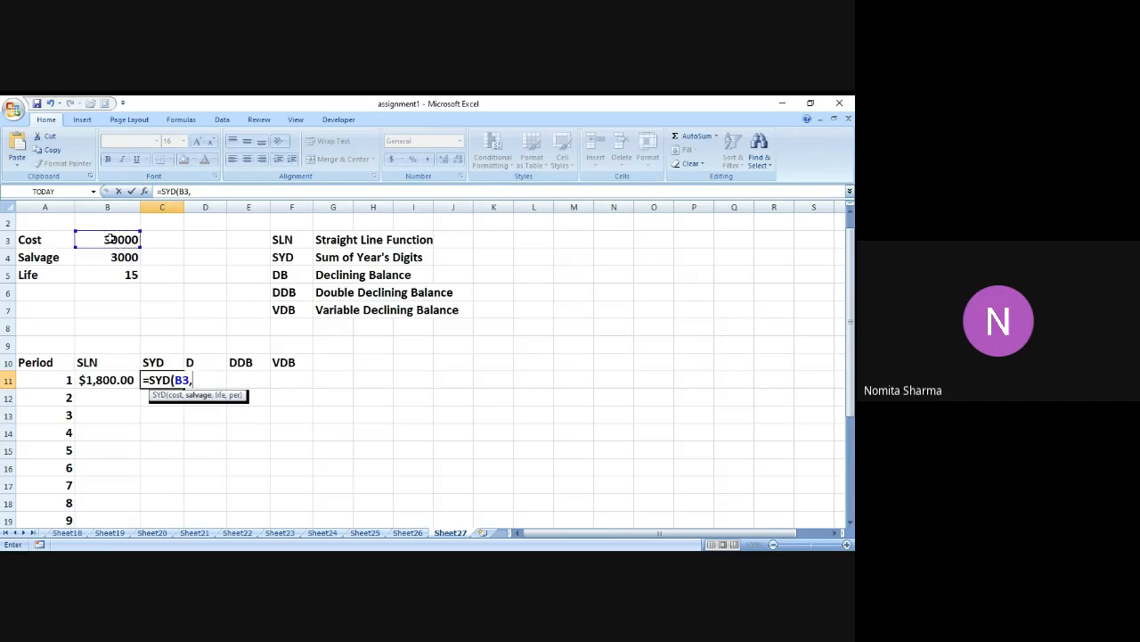
left_click(108, 256)
type(",")
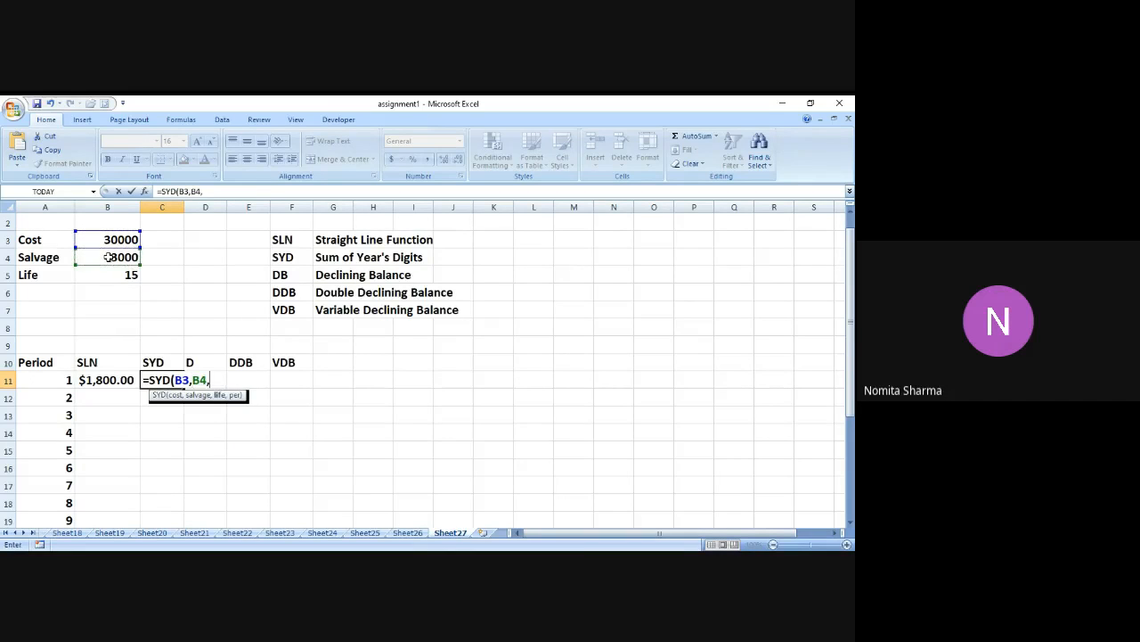
left_click(108, 274)
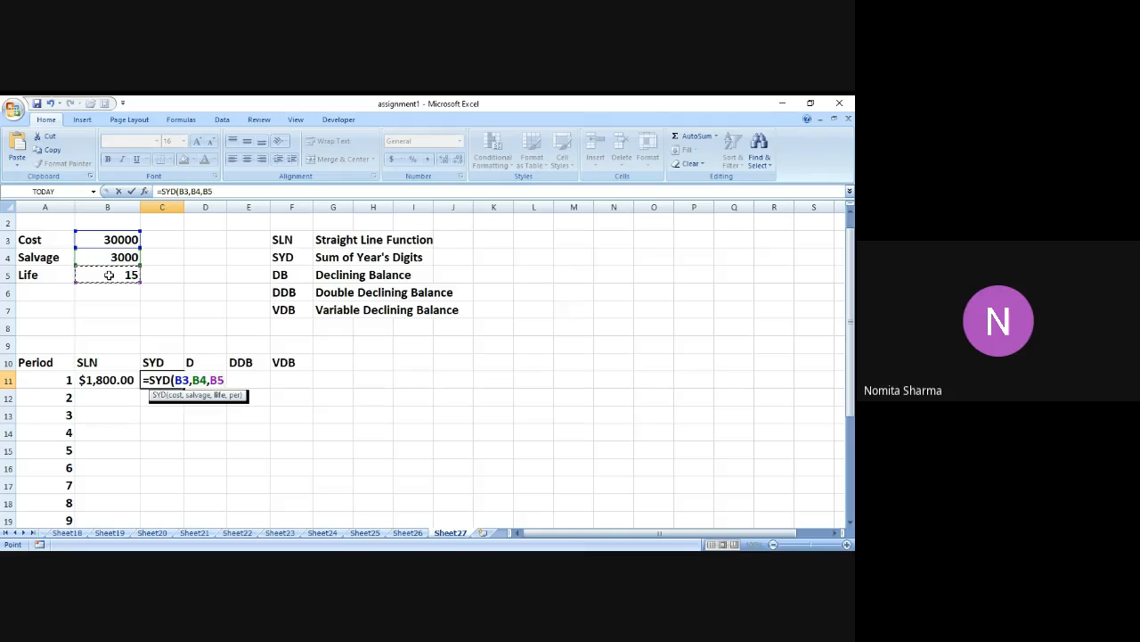
type(",A11)")
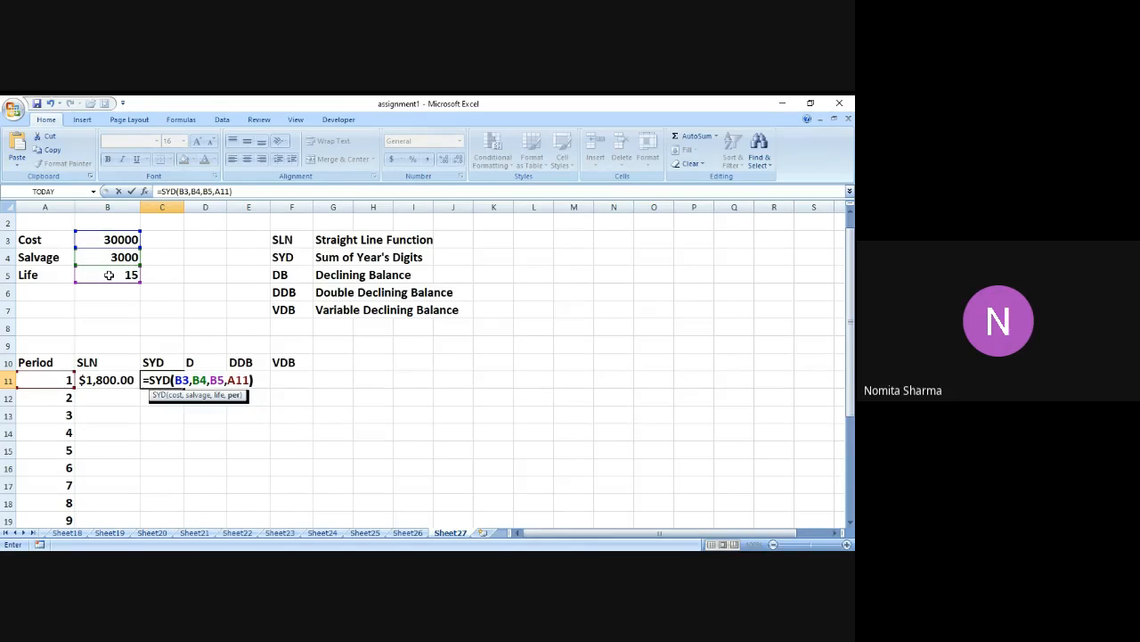
key("ctrl+Return")
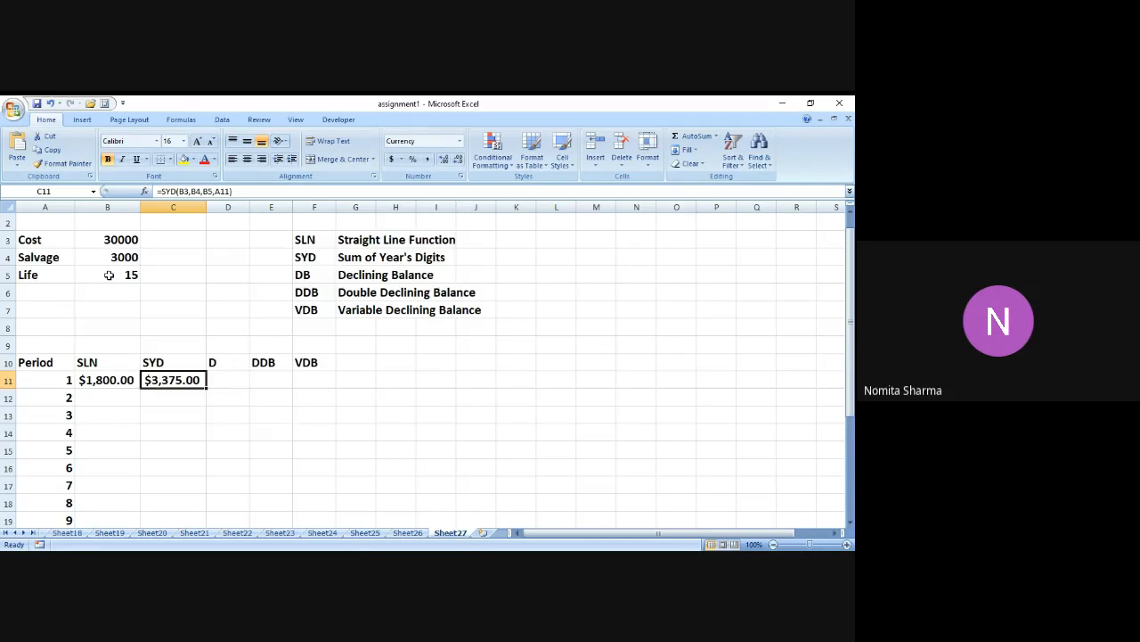
key("alt+Tab")
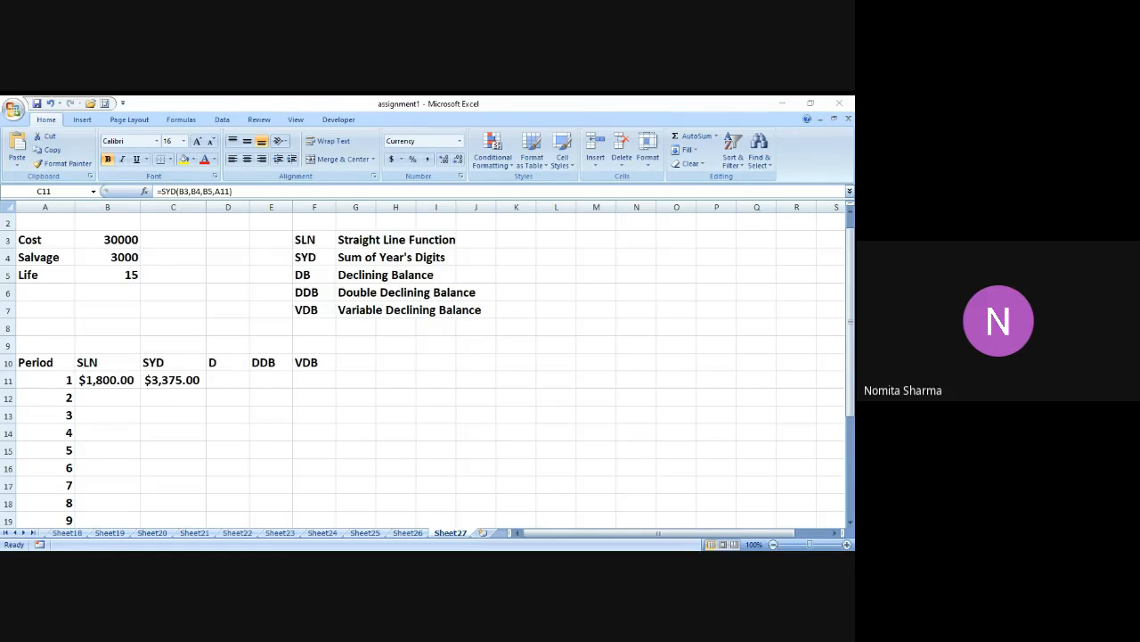
key("alt+Tab")
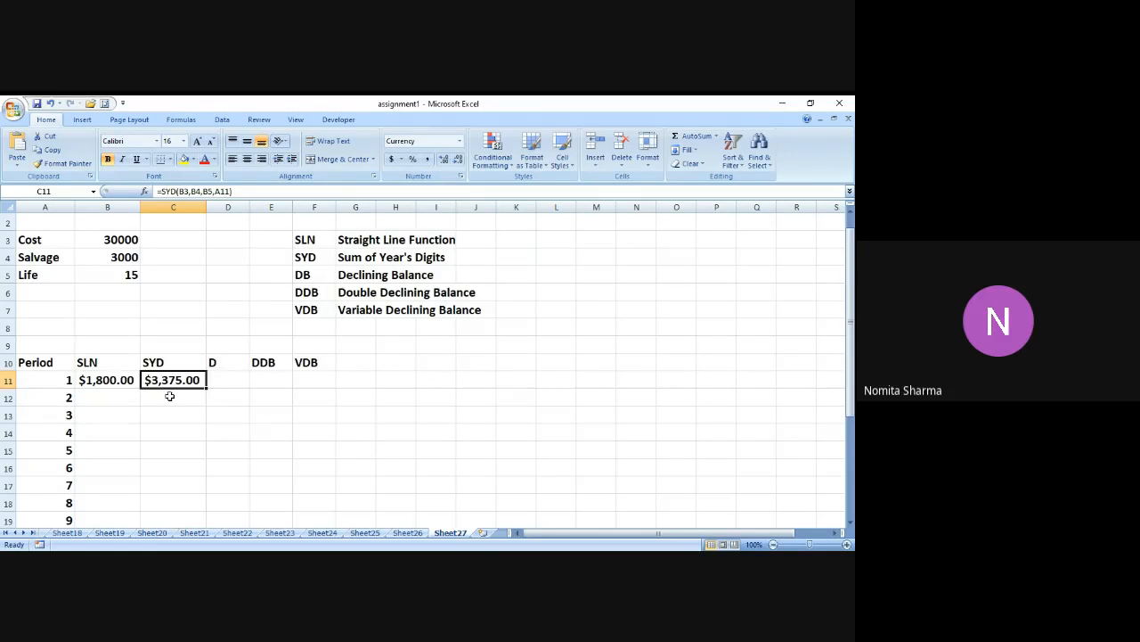
left_click(169, 396)
key("Up")
key("alt+Tab")
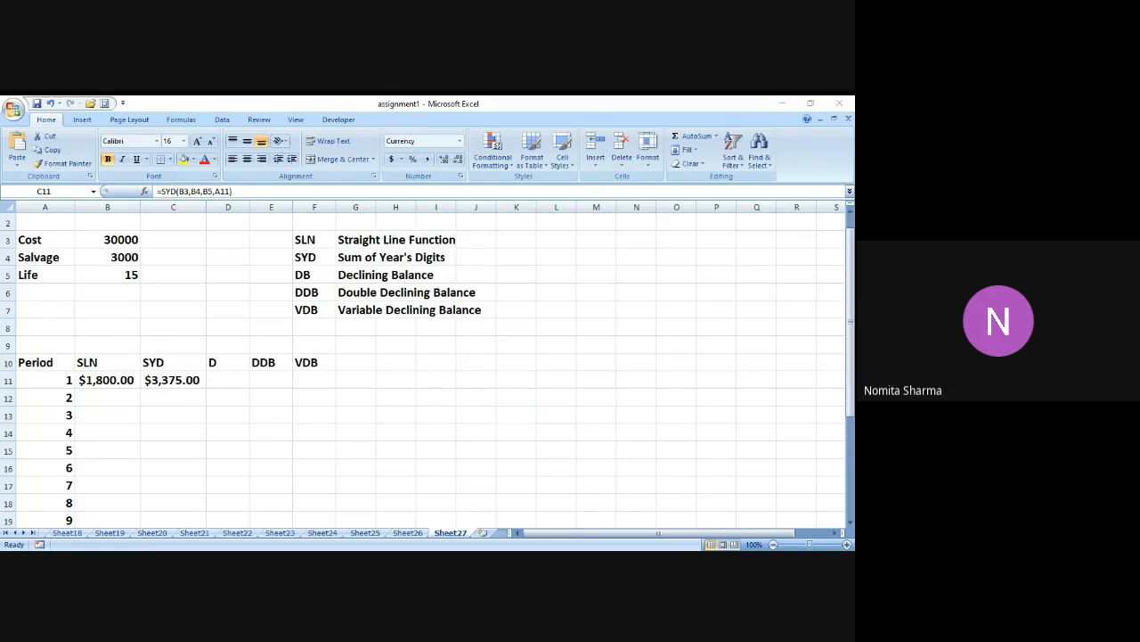
- Correct the column heading in D10 to DB
left_click(173, 380)
left_click(228, 380)
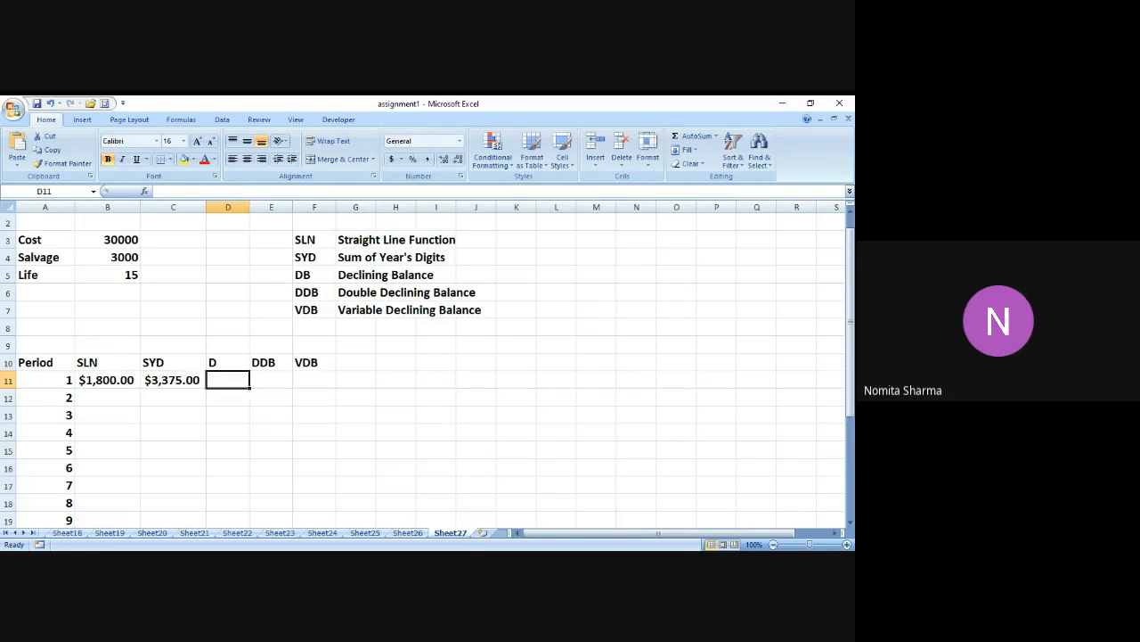
left_click(228, 363)
type("DB")
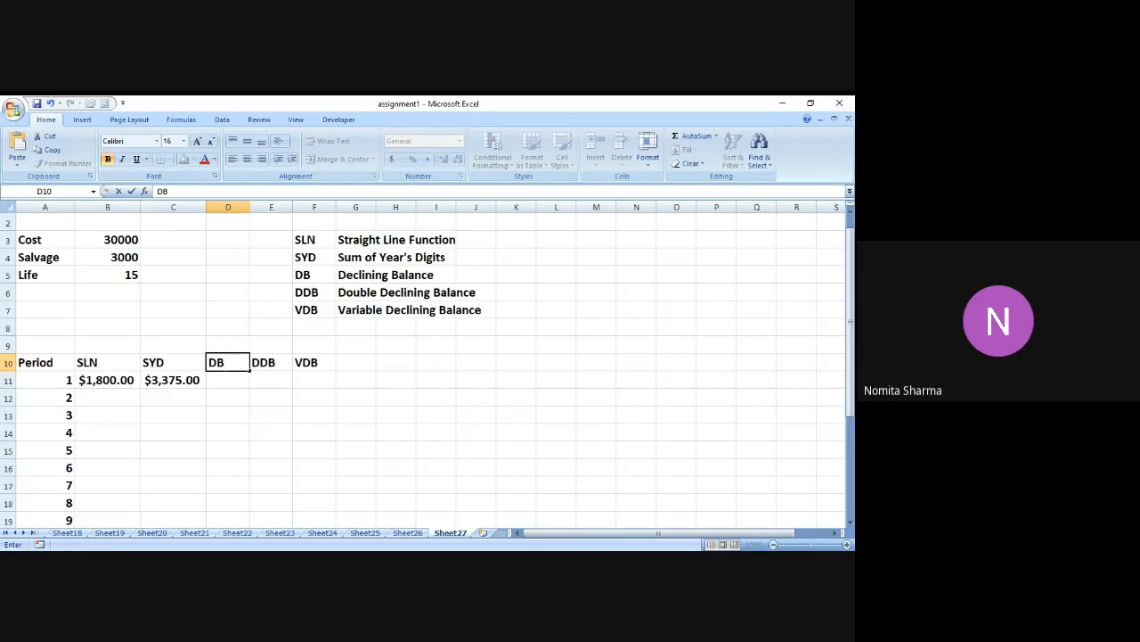
key("Return")
left_click(228, 362)
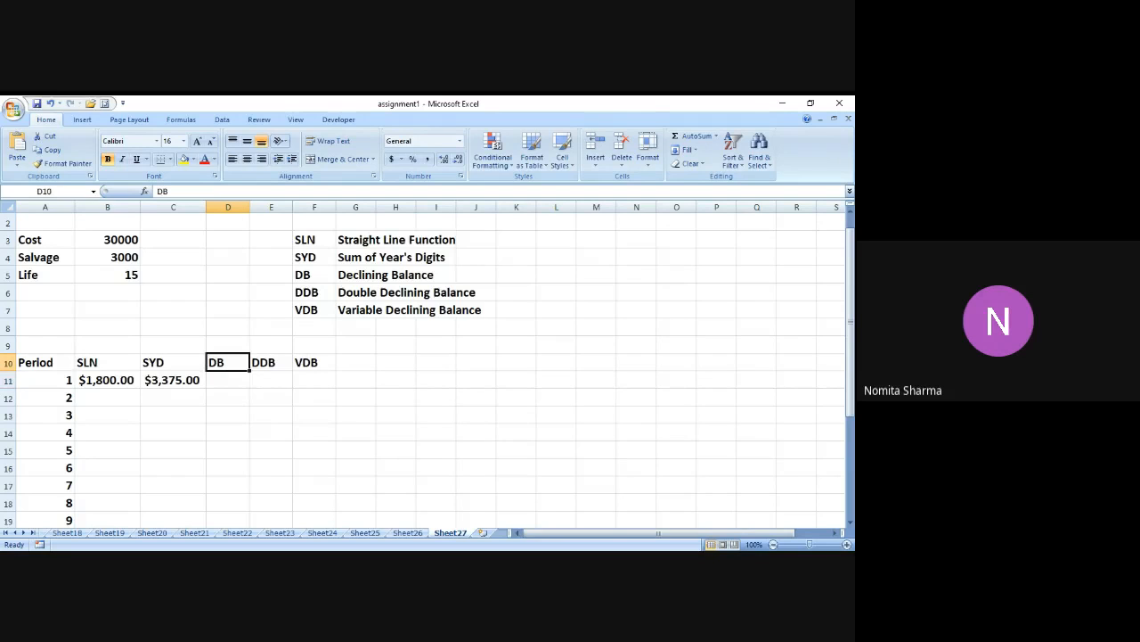
- Calculate the declining balance depreciation for period 1 in D11 with the formula =DB(B3,B4,B5,A11)
left_click(228, 380)
type("=")
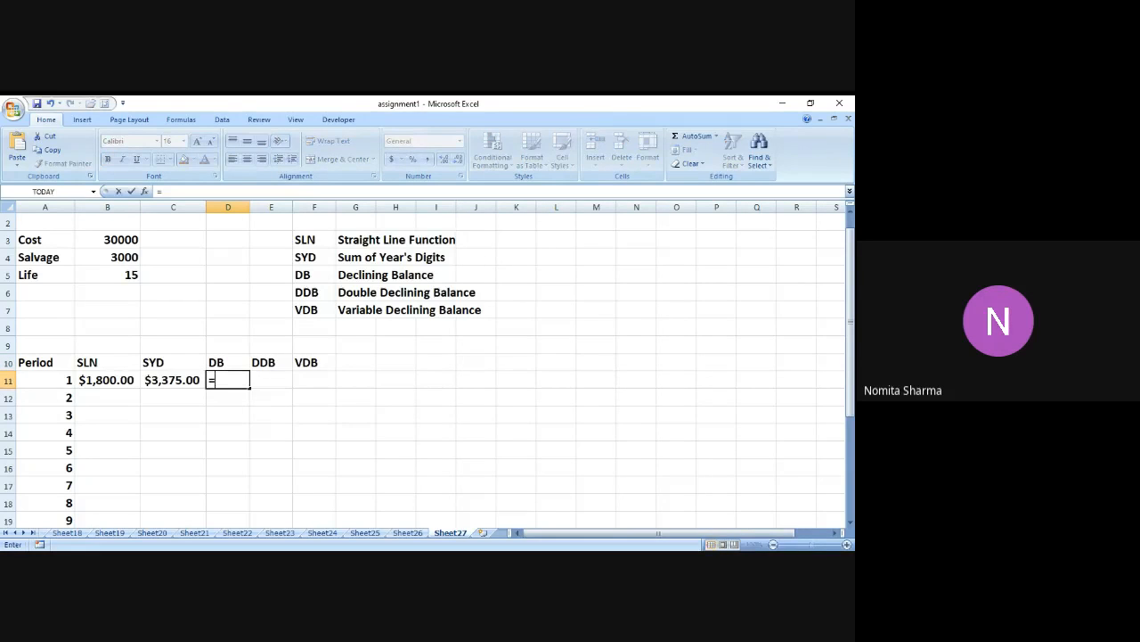
type("DB")
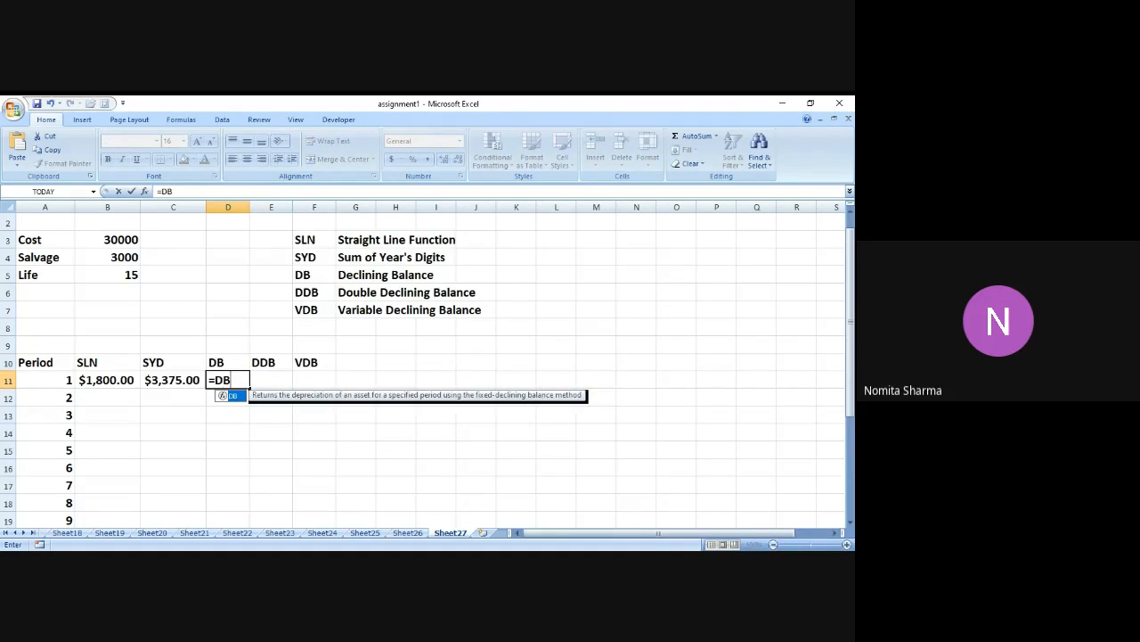
type("(")
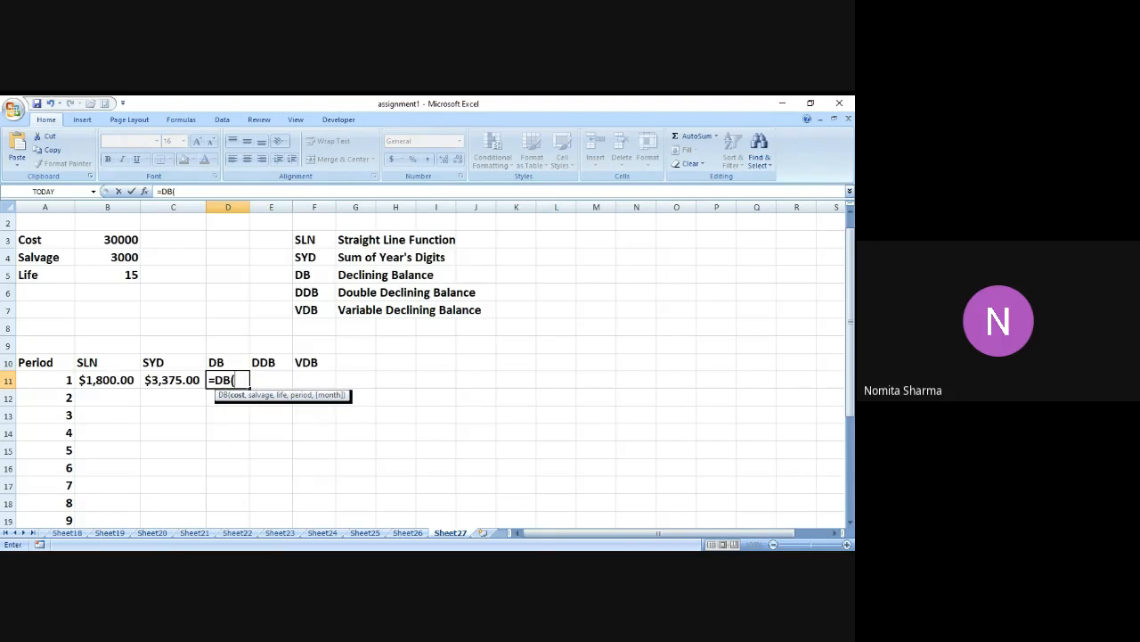
left_click(121, 238)
type(",")
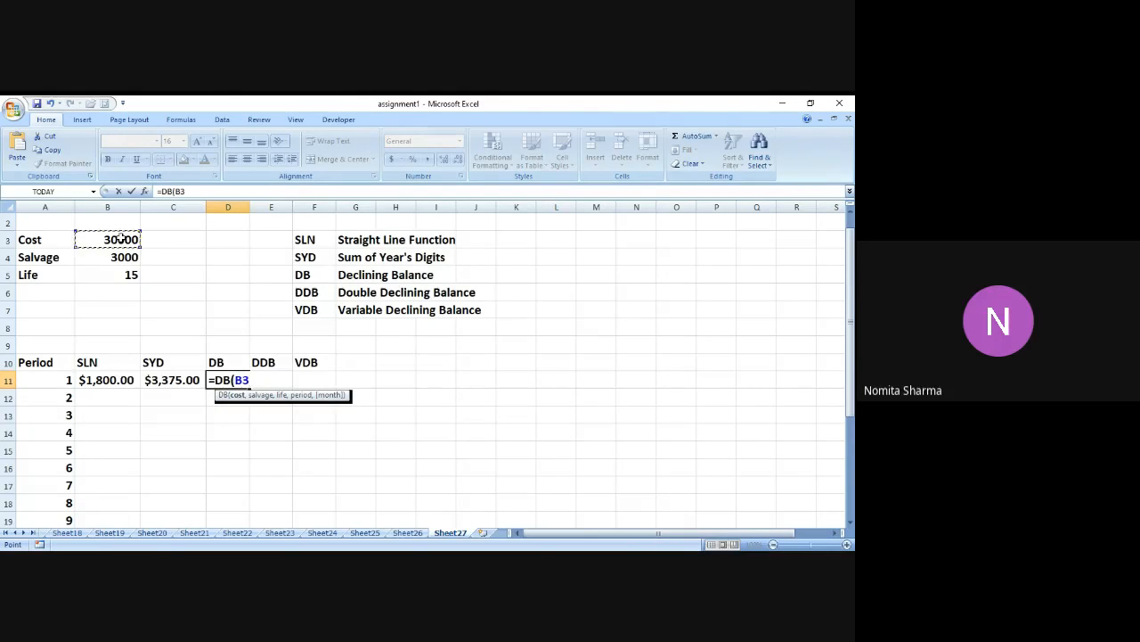
left_click(122, 259)
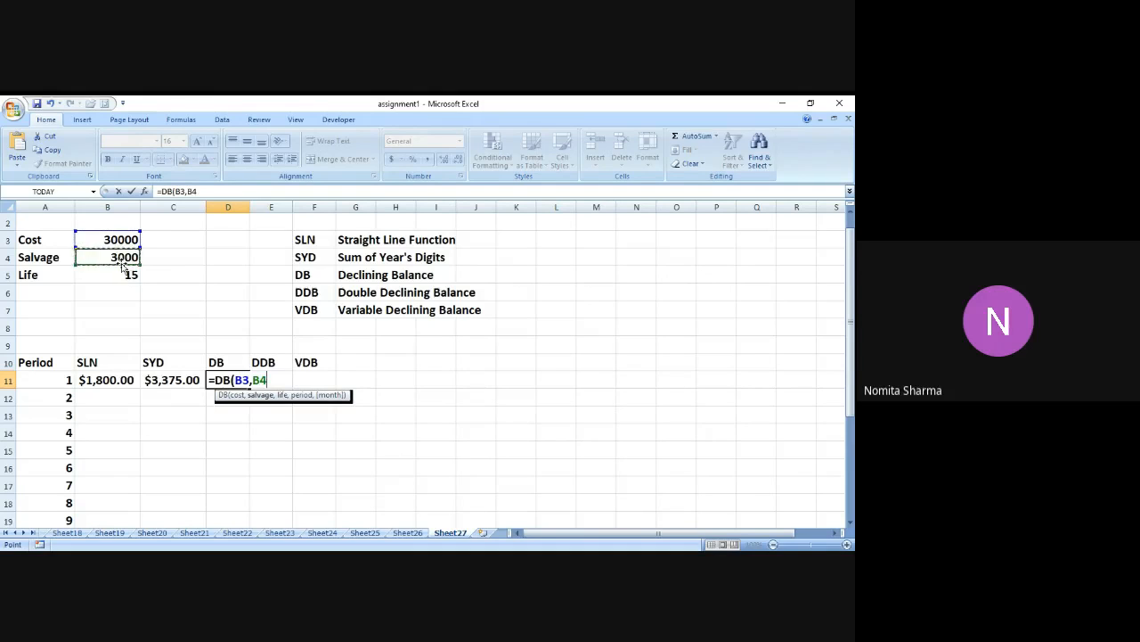
type(",")
left_click(124, 276)
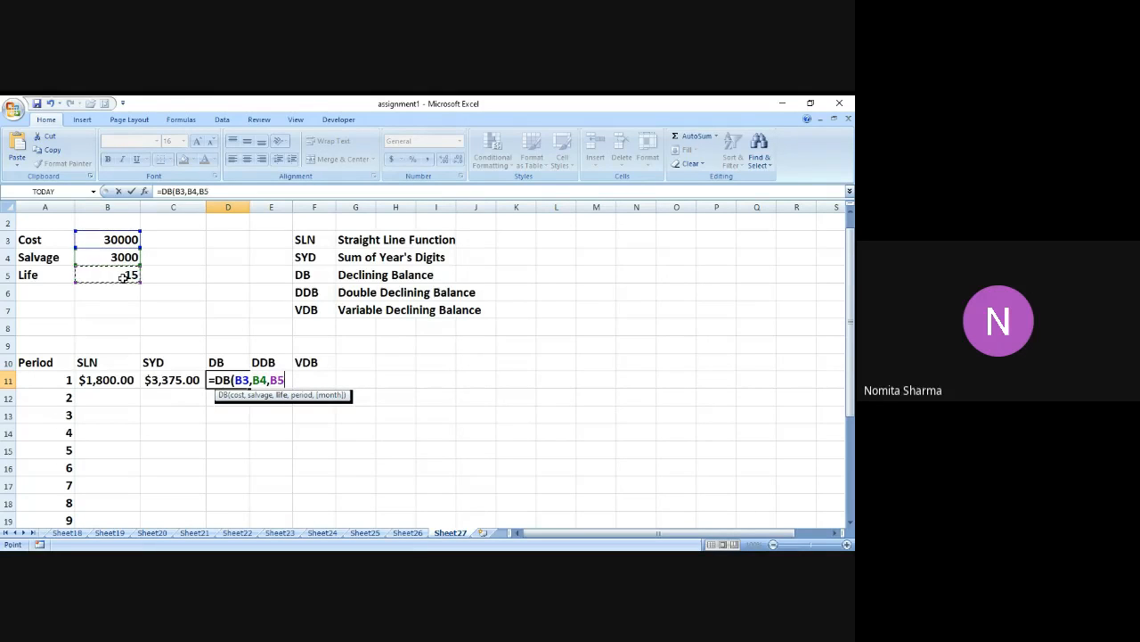
type(",")
type("A")
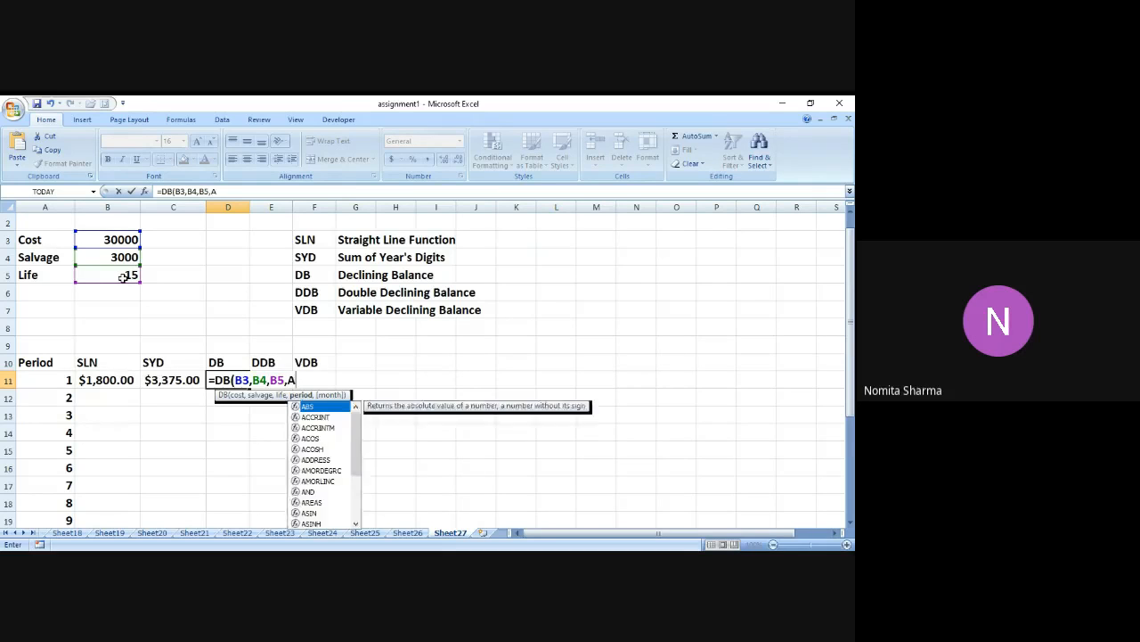
type("11)")
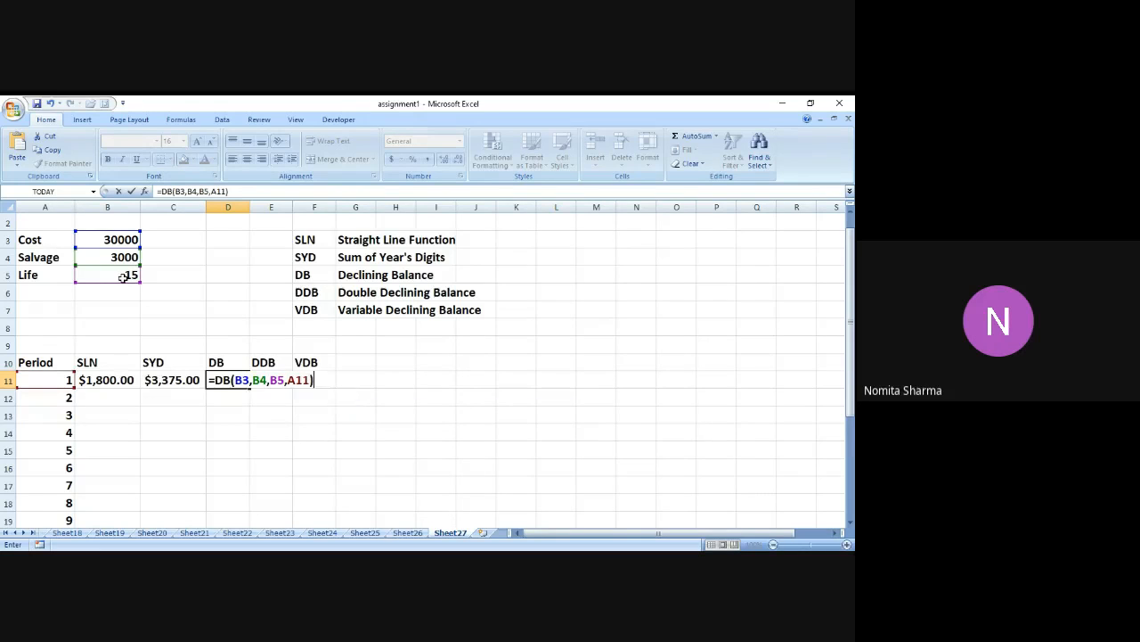
key("Return")
key("Up")
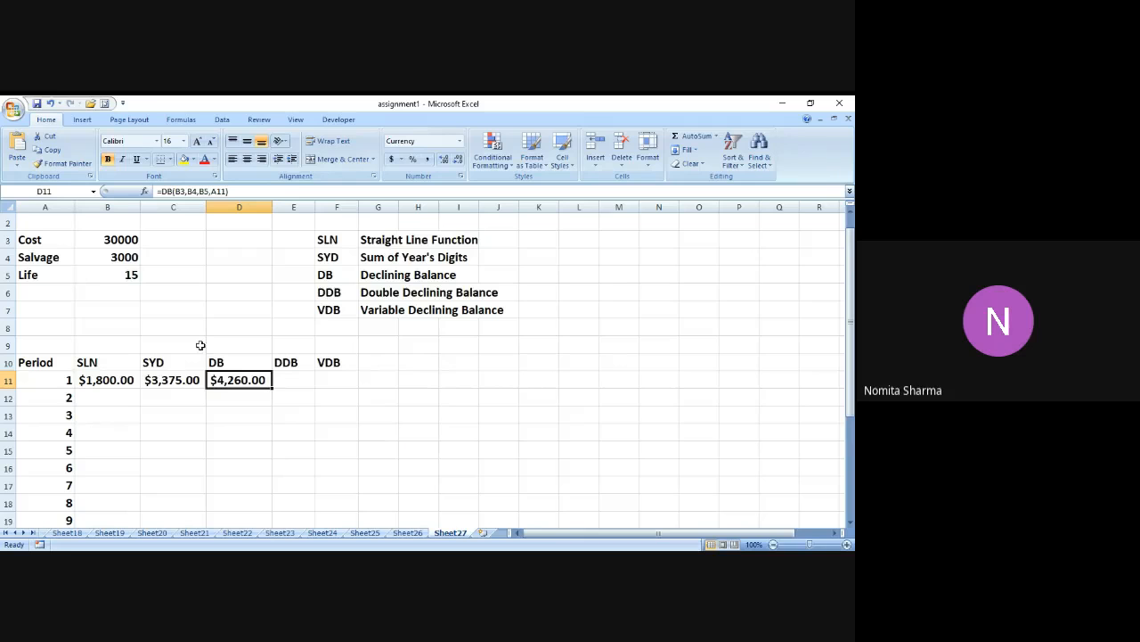
left_click(286, 378)
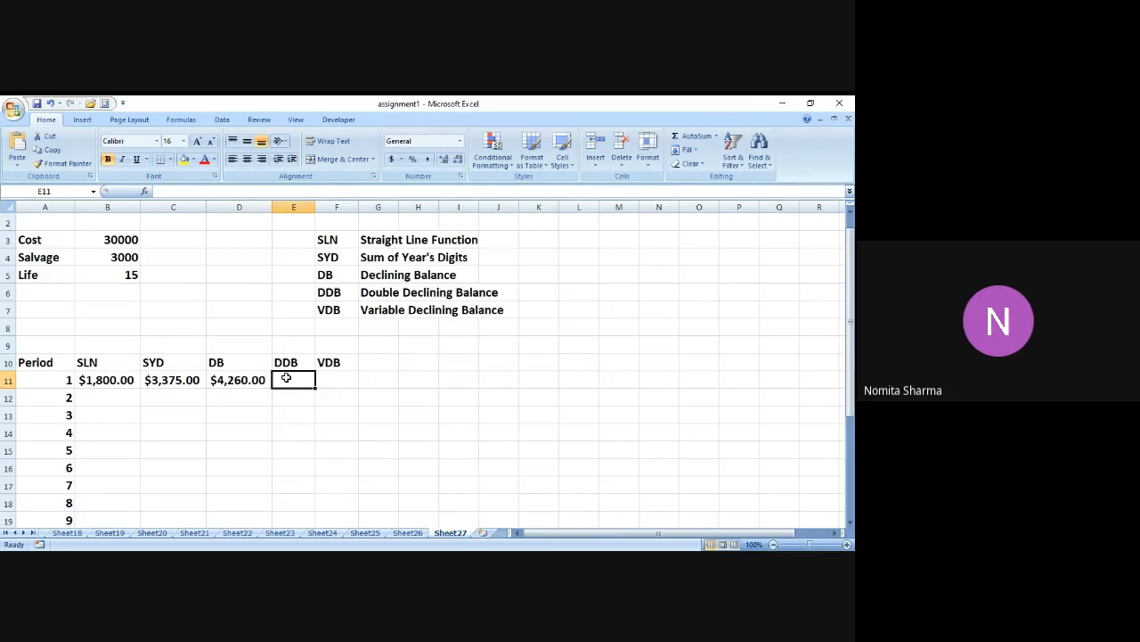
type("=")
key("BackSpace")
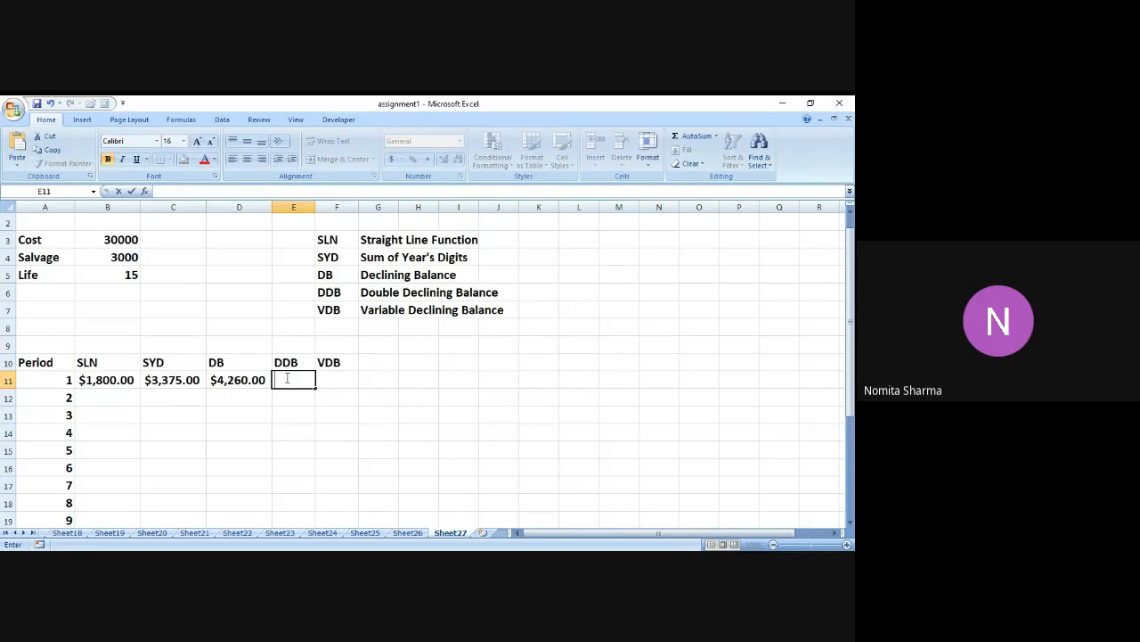
key("alt+Tab")
key("Left")
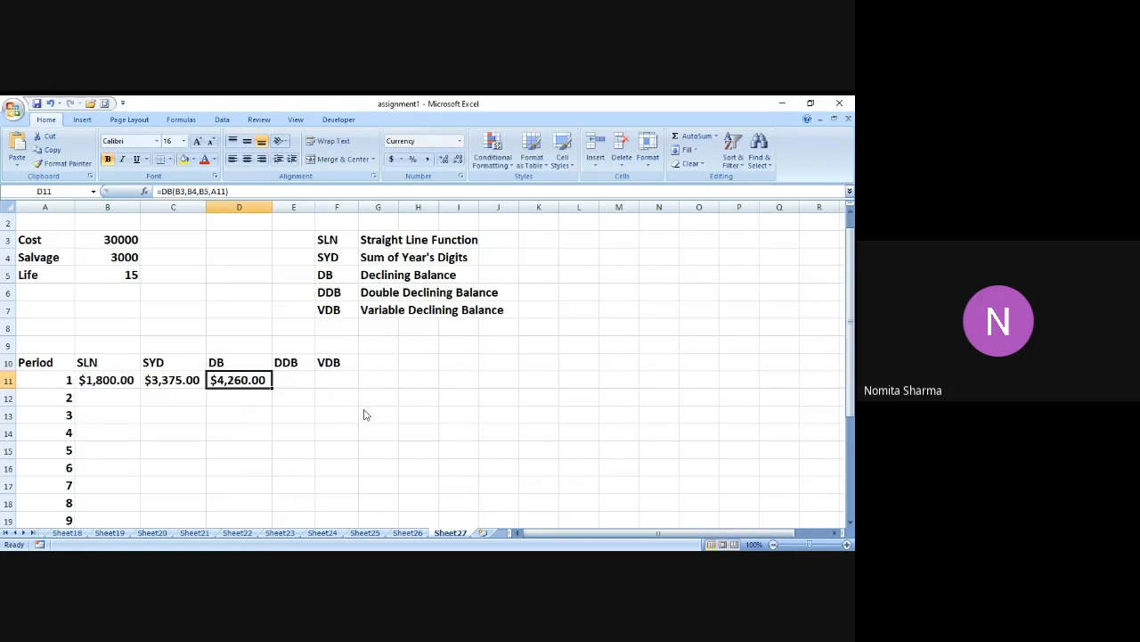
key("alt+Tab")
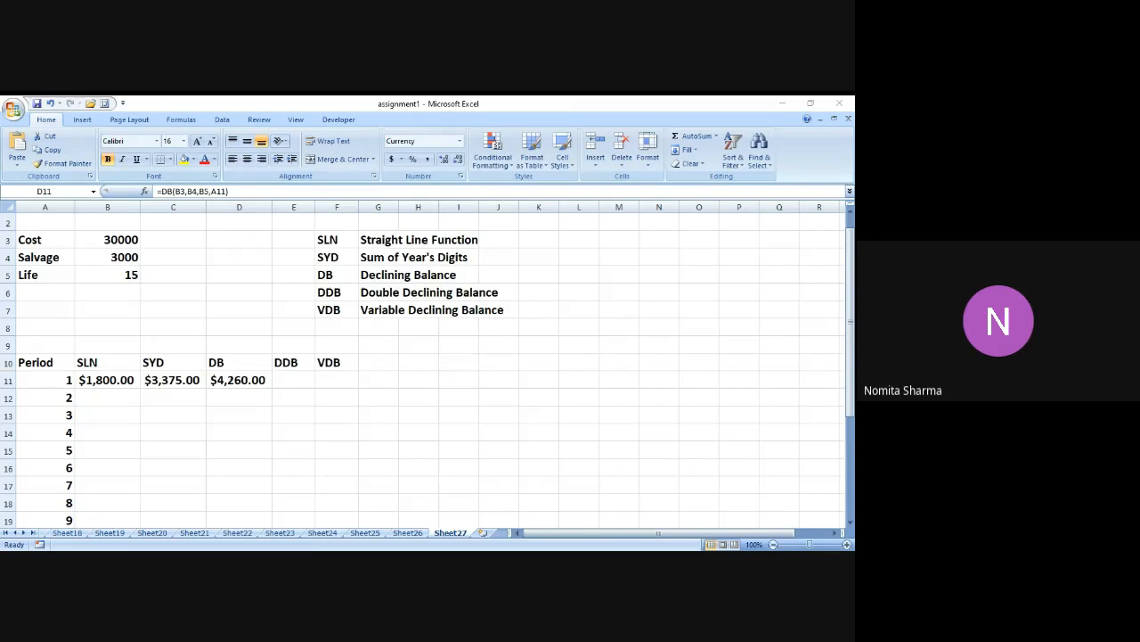
- Calculate the double declining balance depreciation for period 1 in E11 with the formula =DDB(B3,B4,B5,A11)
left_click(294, 381)
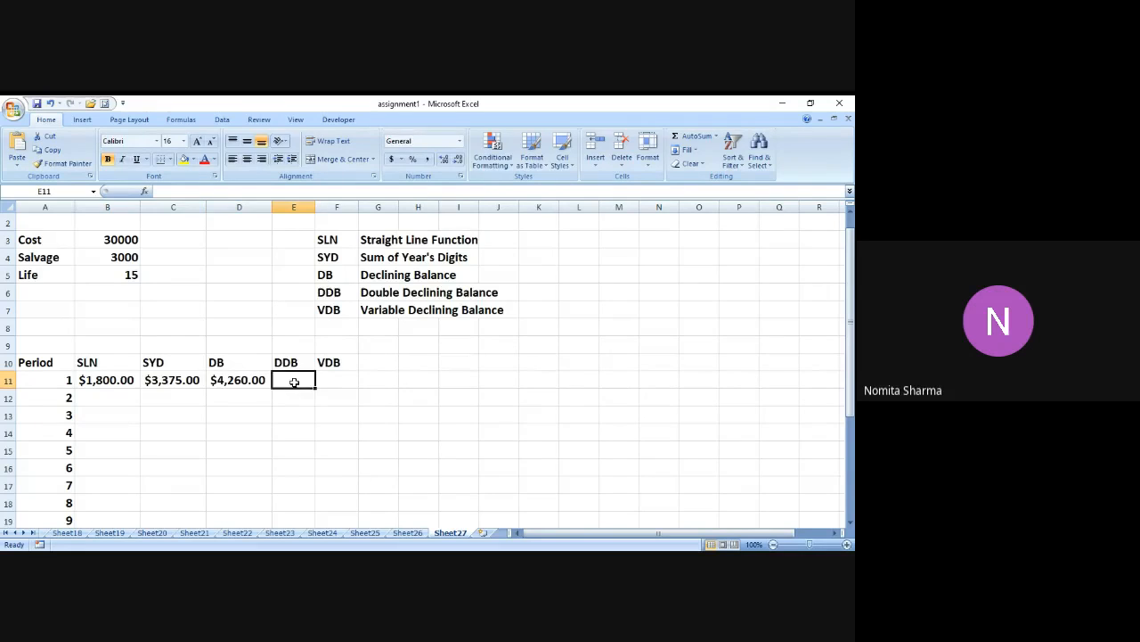
type("=DDB(")
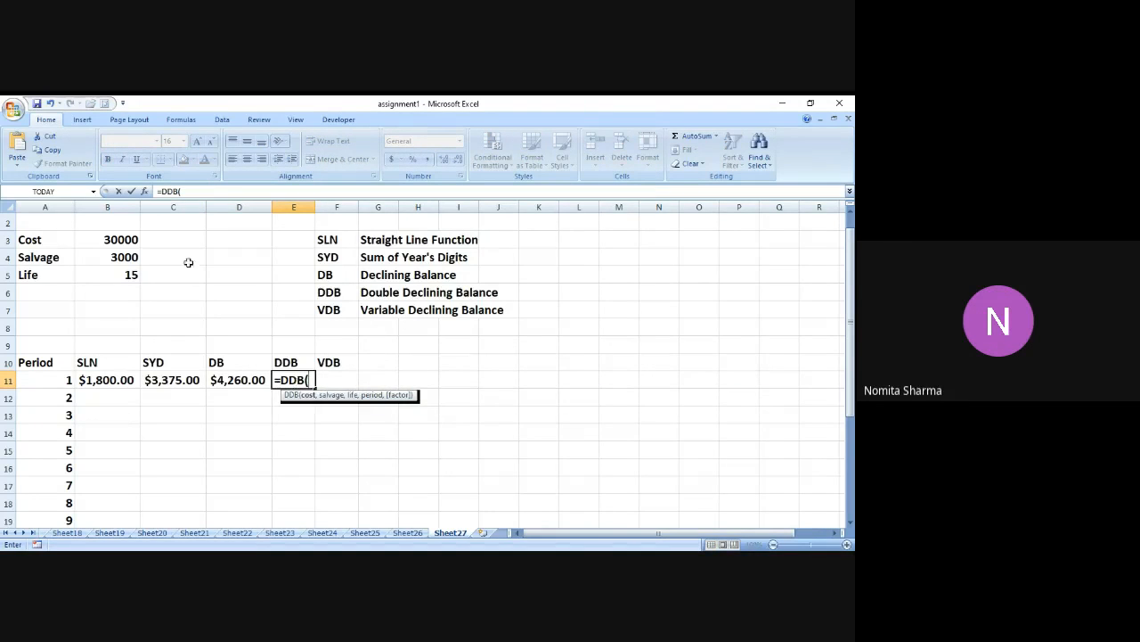
left_click(125, 241)
type(",")
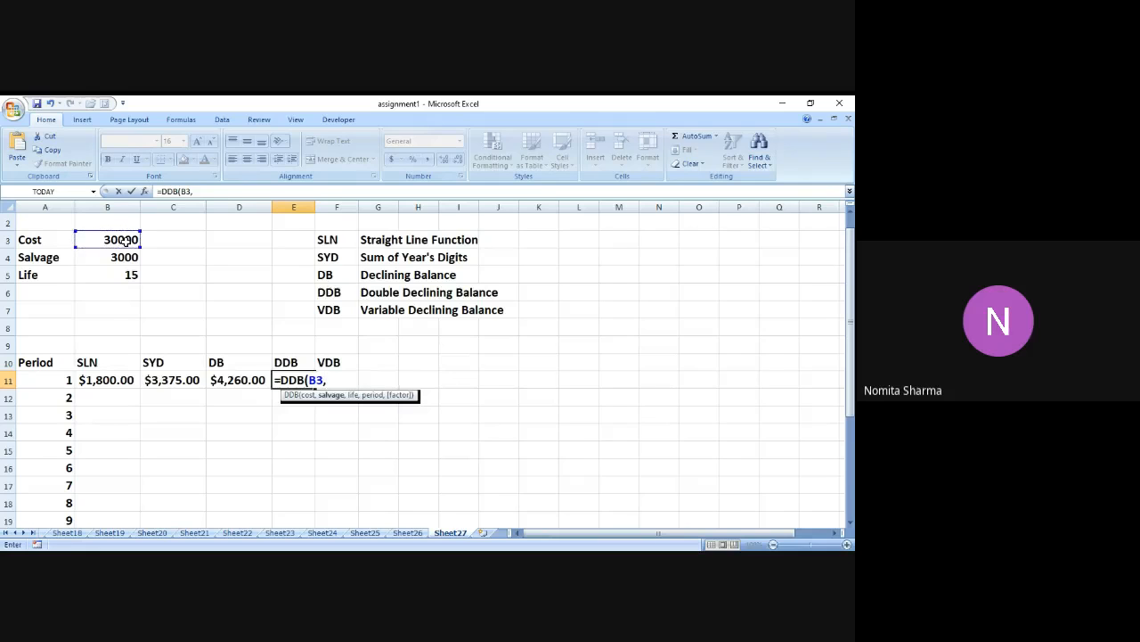
left_click(112, 258)
type(",")
left_click(116, 275)
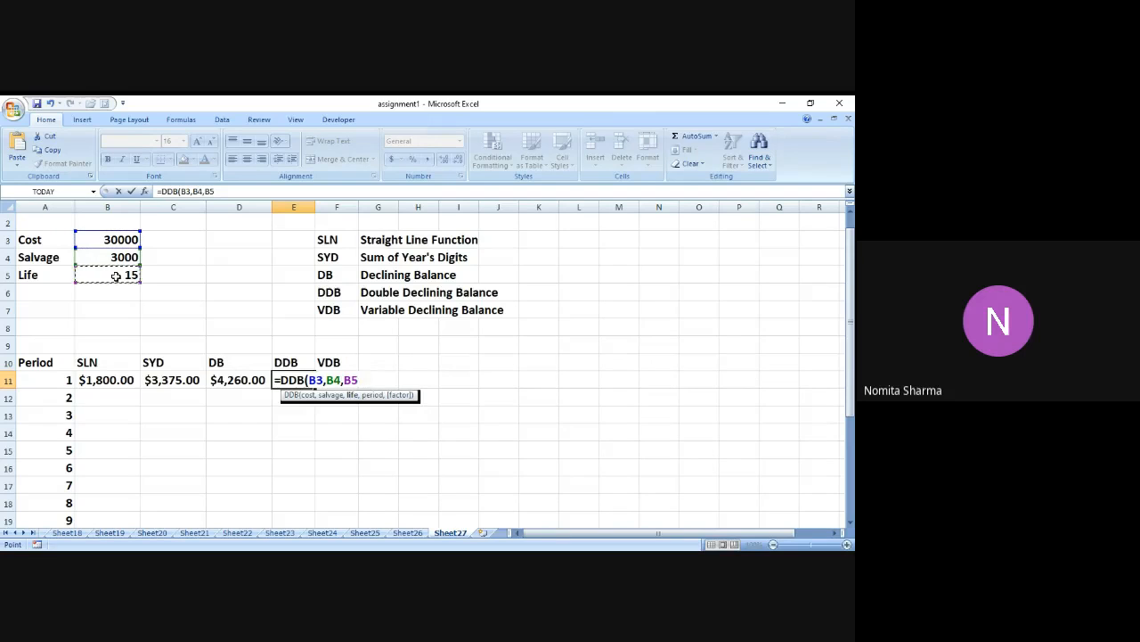
type(",A11")
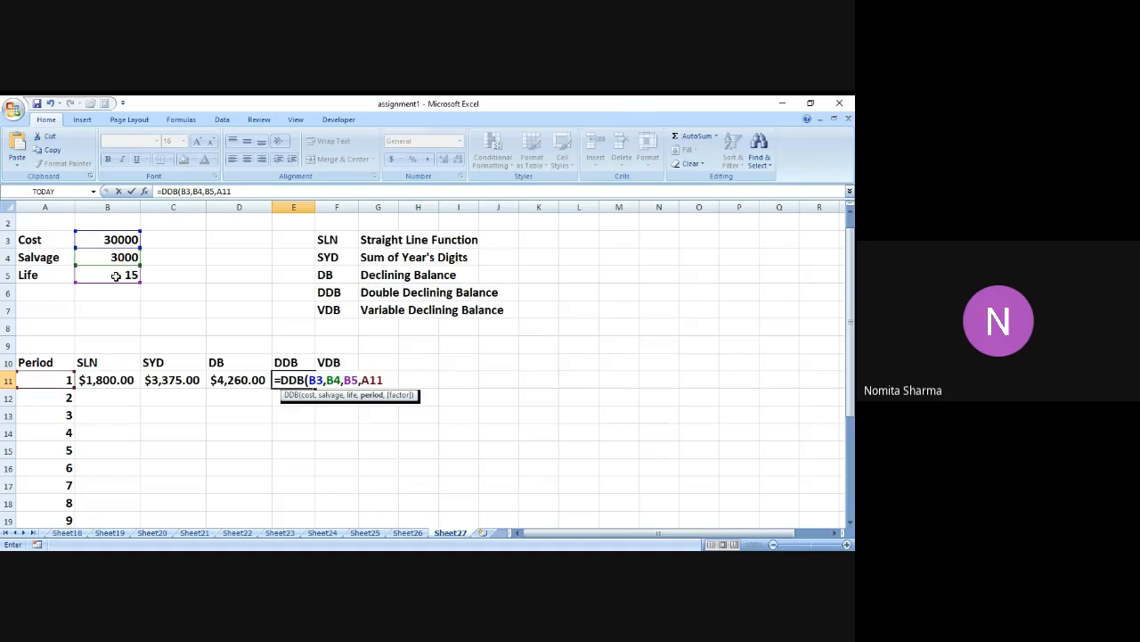
type(")")
key("Return")
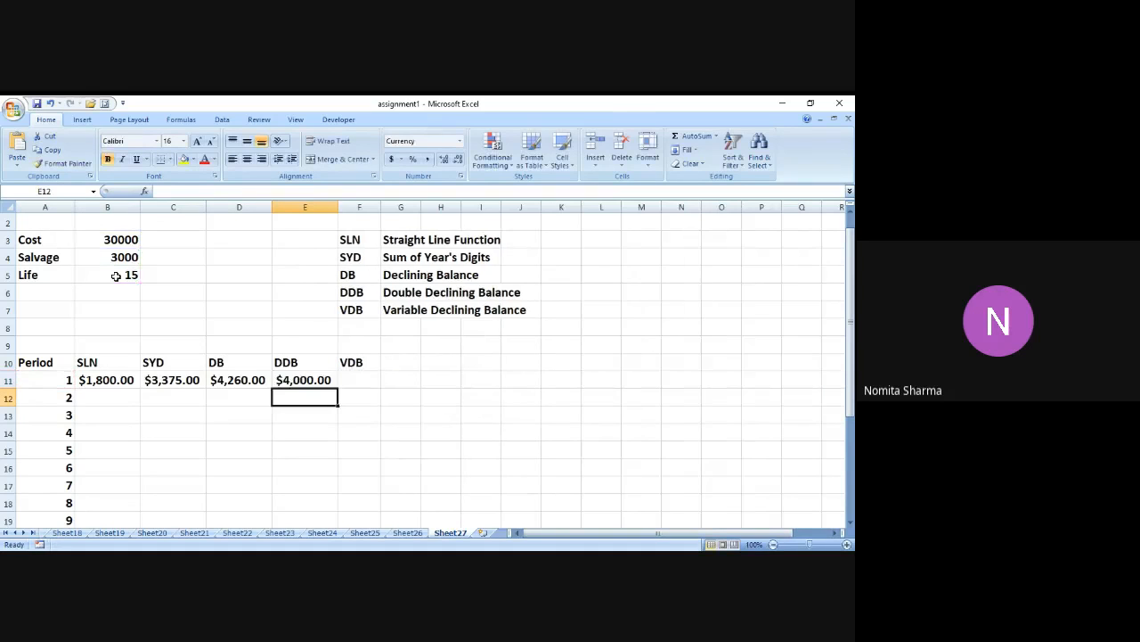
key("Up")
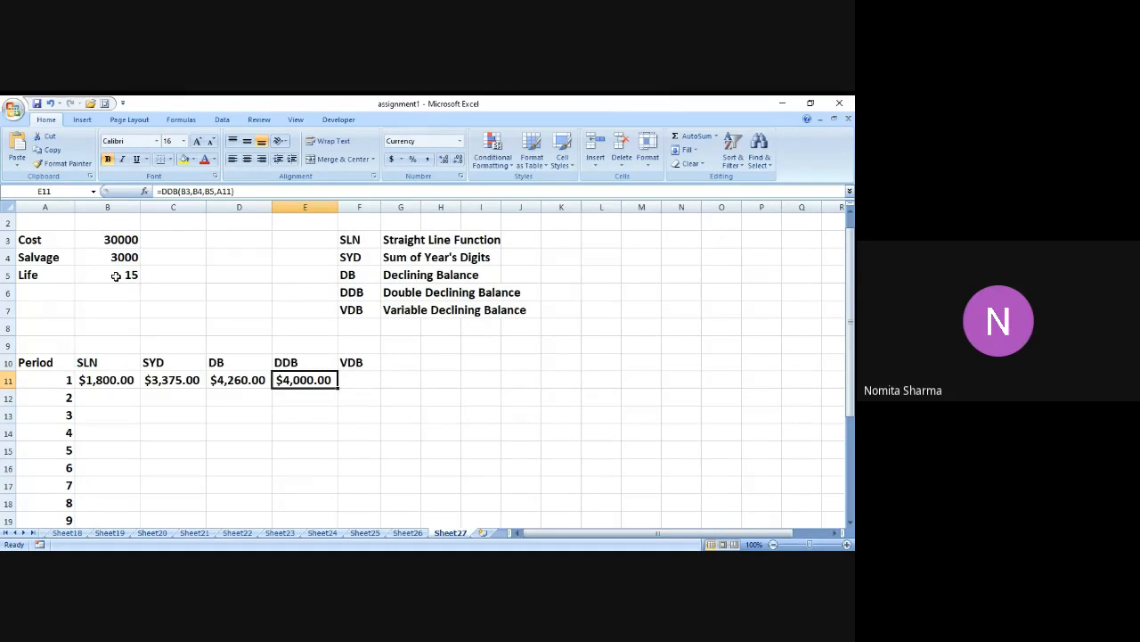
left_click(239, 381)
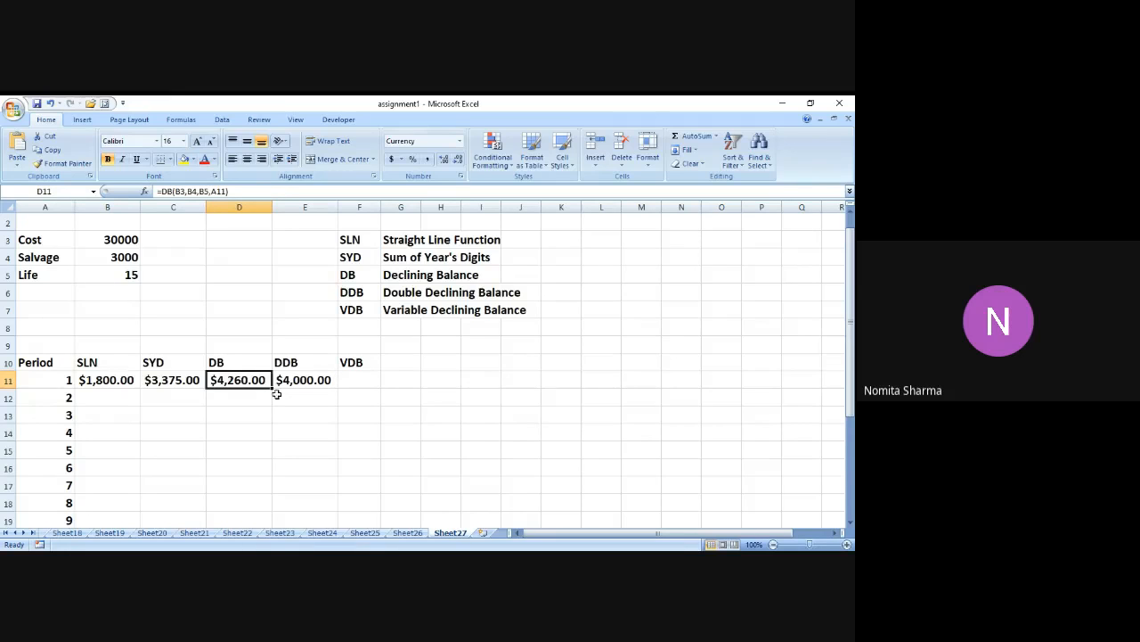
- Calculate the variable declining balance depreciation in F11 with the formula =VDB(B3,B4,B5,A11-1,A11) and widen column F to fit the result
left_click(351, 383)
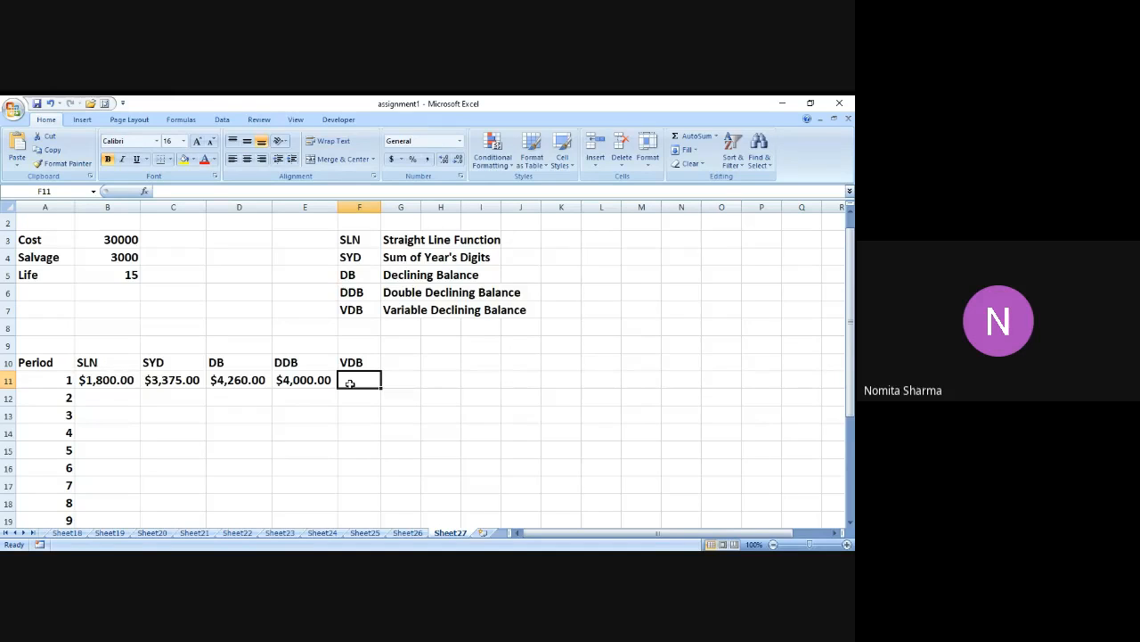
type("=VDB")
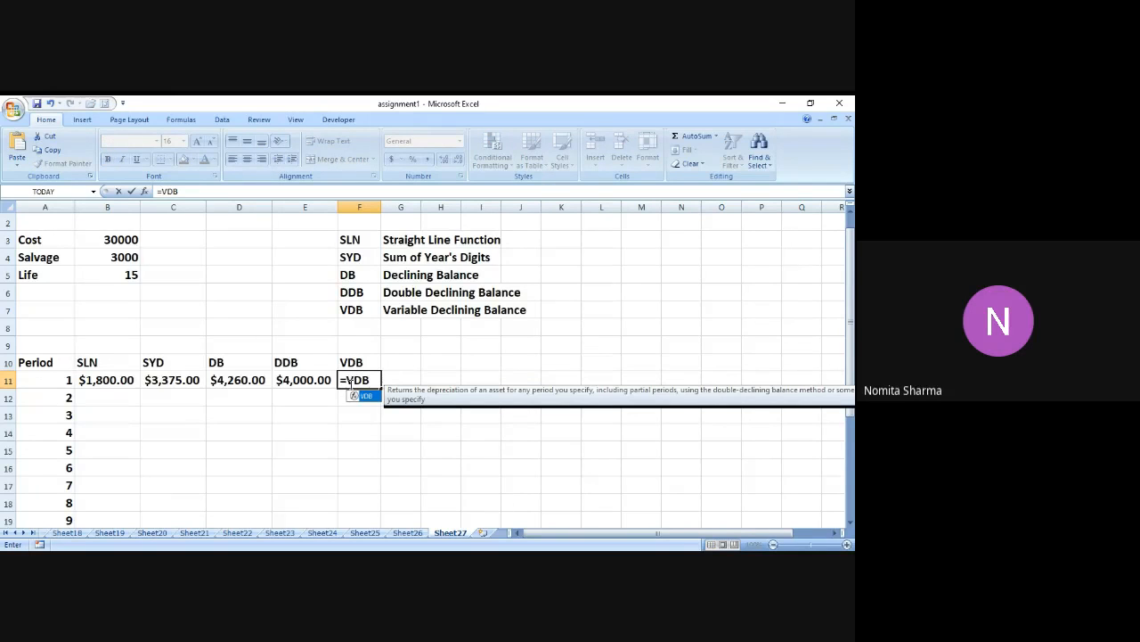
type("(")
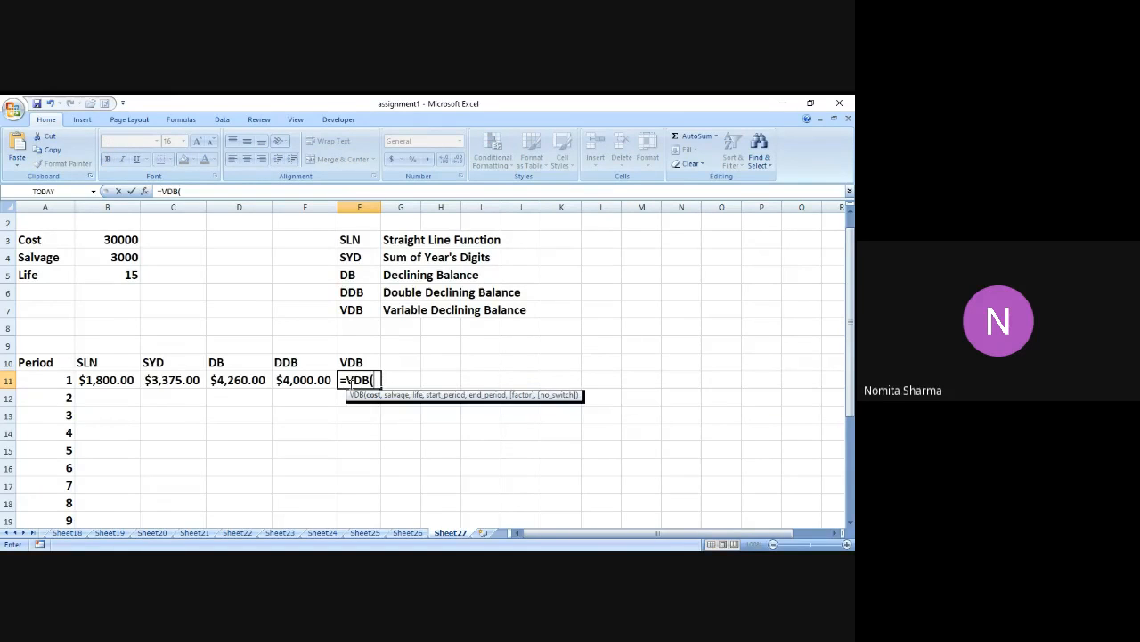
left_click(130, 240)
type(",")
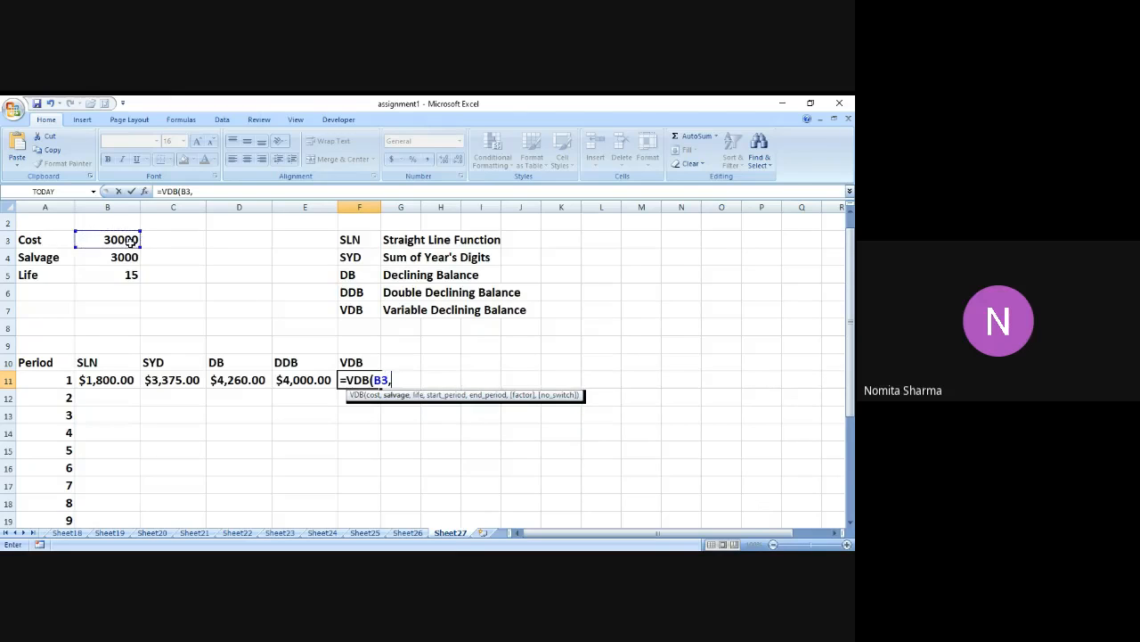
left_click(122, 257)
type(",")
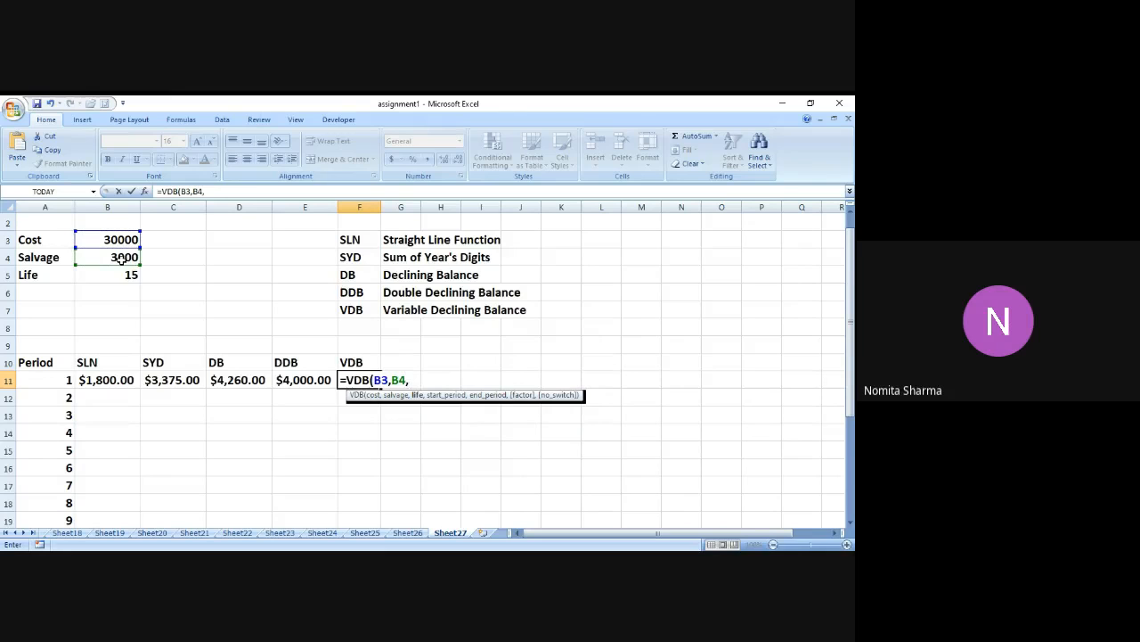
left_click(122, 276)
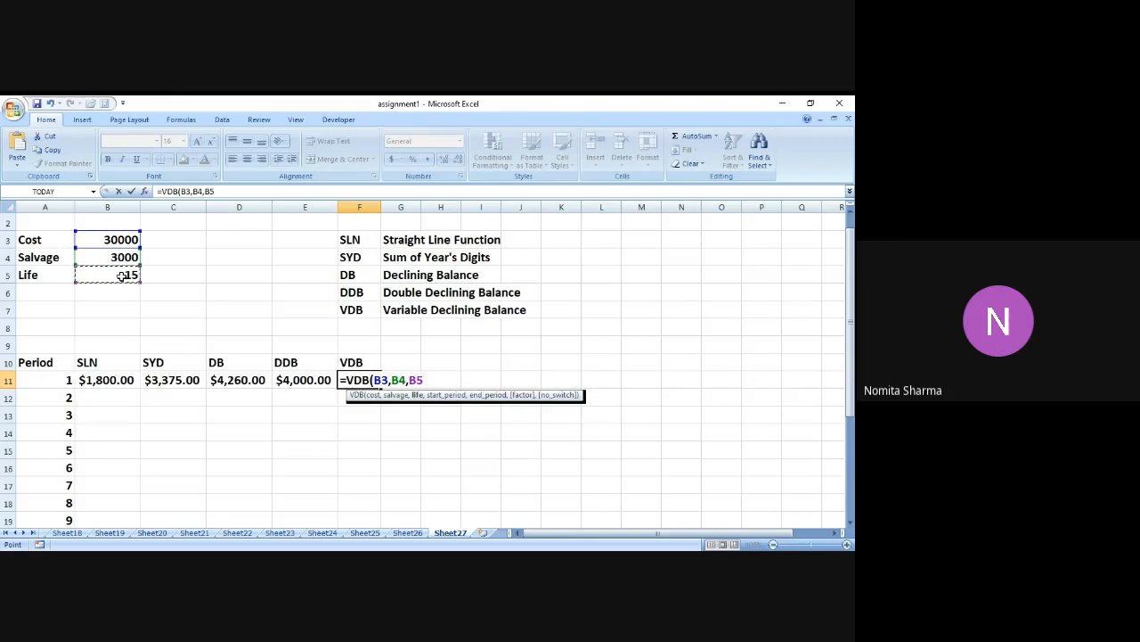
type(",")
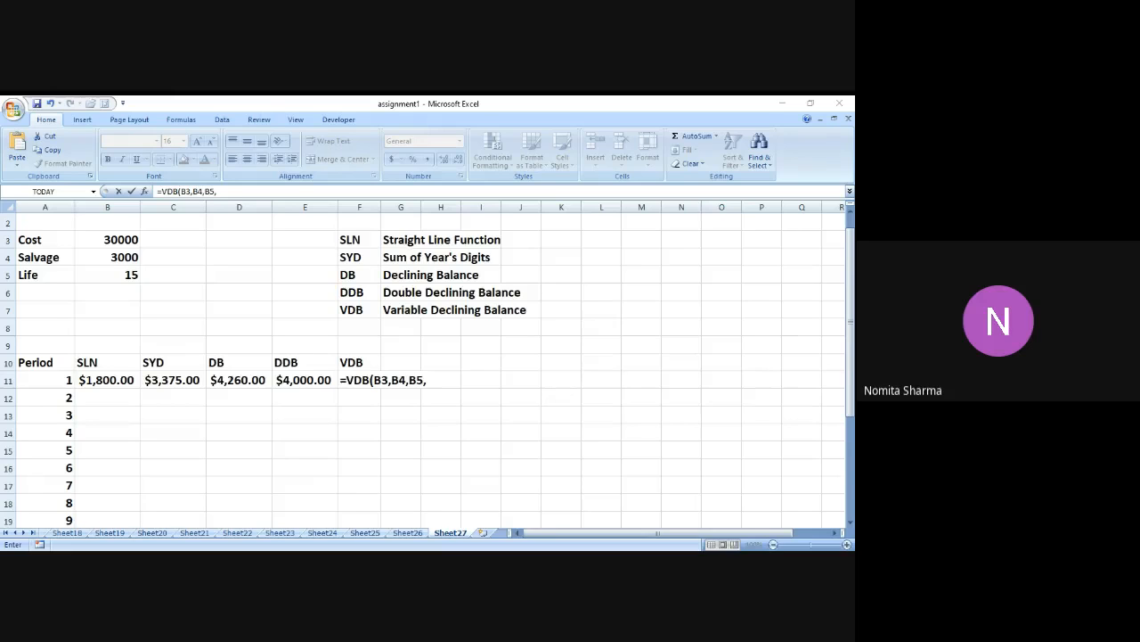
key("alt+Tab")
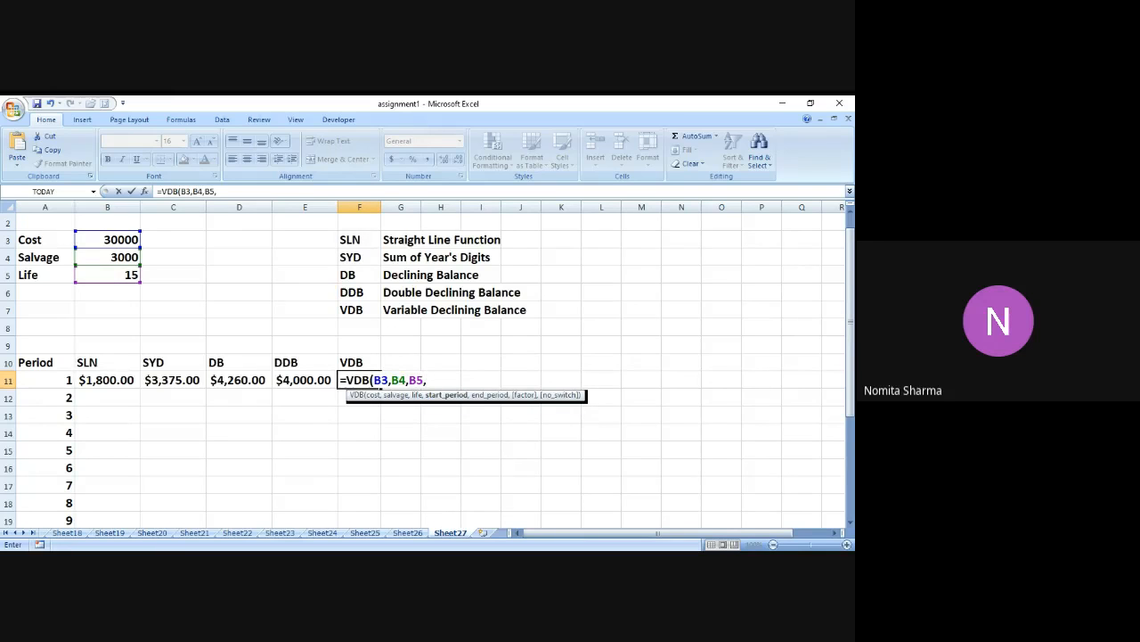
type("A11-1,A11")
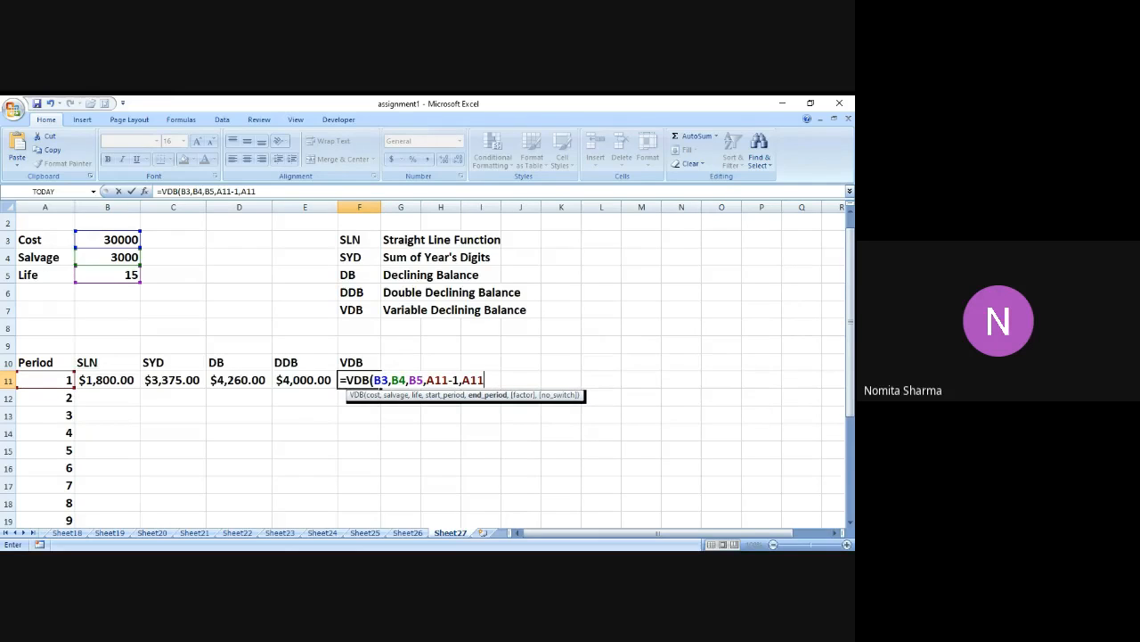
type(")")
key("ctrl+Return")
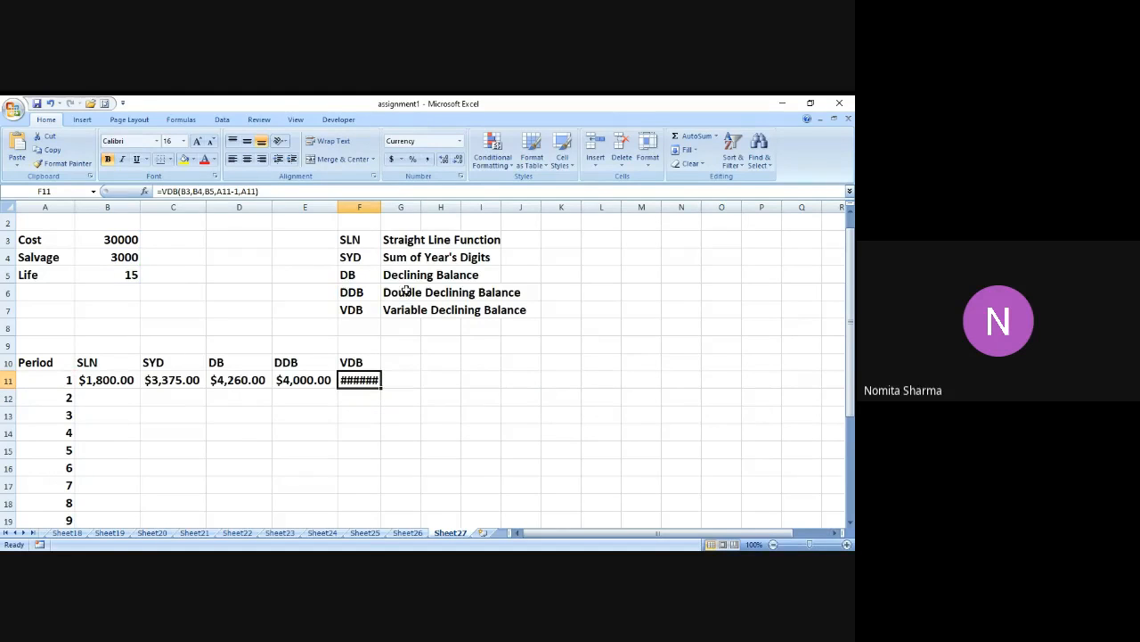
left_click_drag(379, 208, 422, 207)
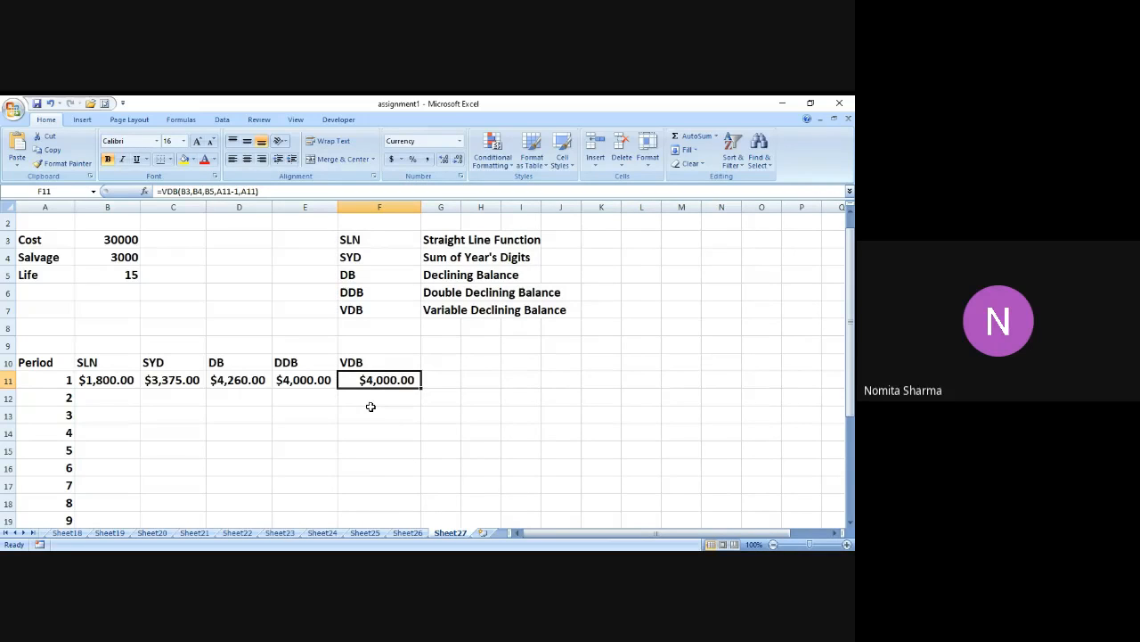
- Select the period 1 depreciation formulas from SLN through VDB in B11:F11
key("Left")
key("Left")
key("Left")
key("Left")
key("Left")
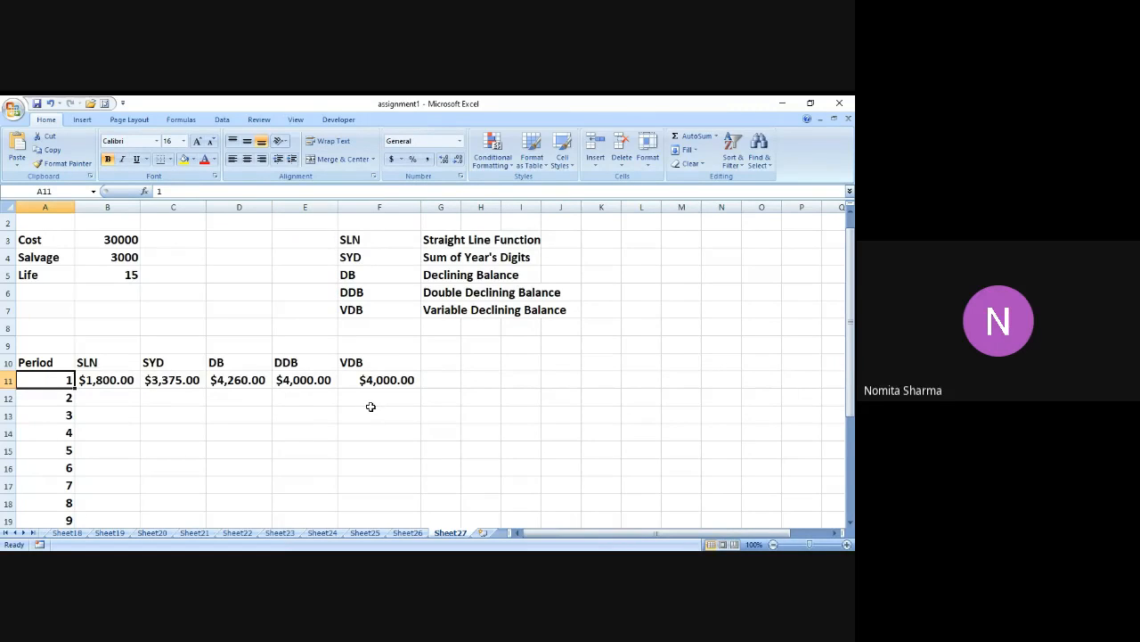
key("Right")
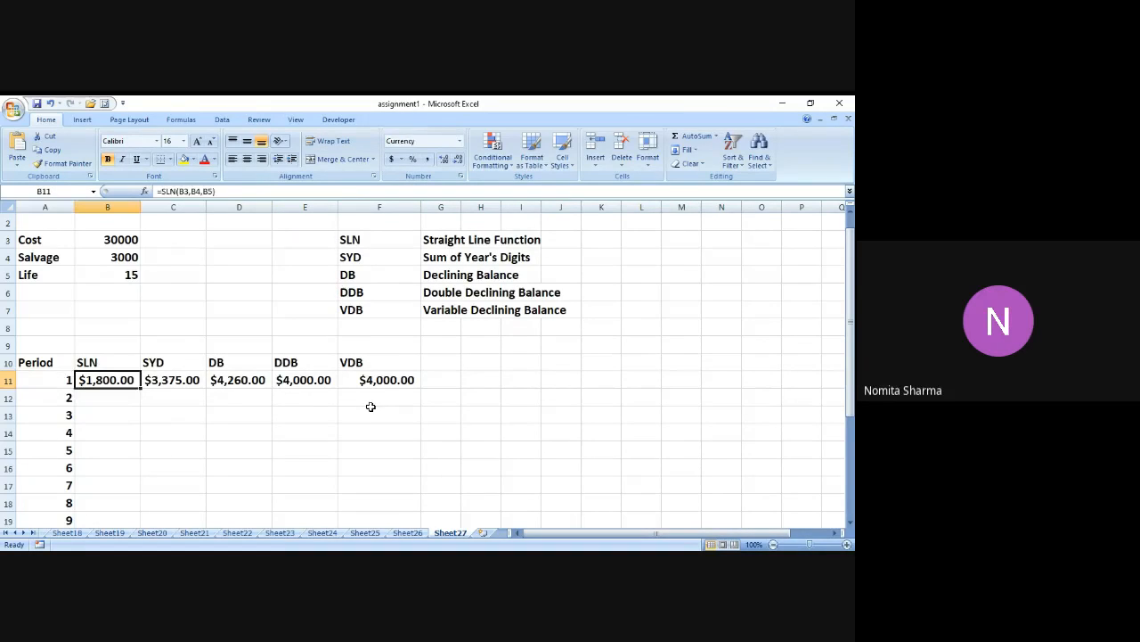
key("shift+Right")
key("shift+Right")
key("shift+Right")
key("shift+Right")
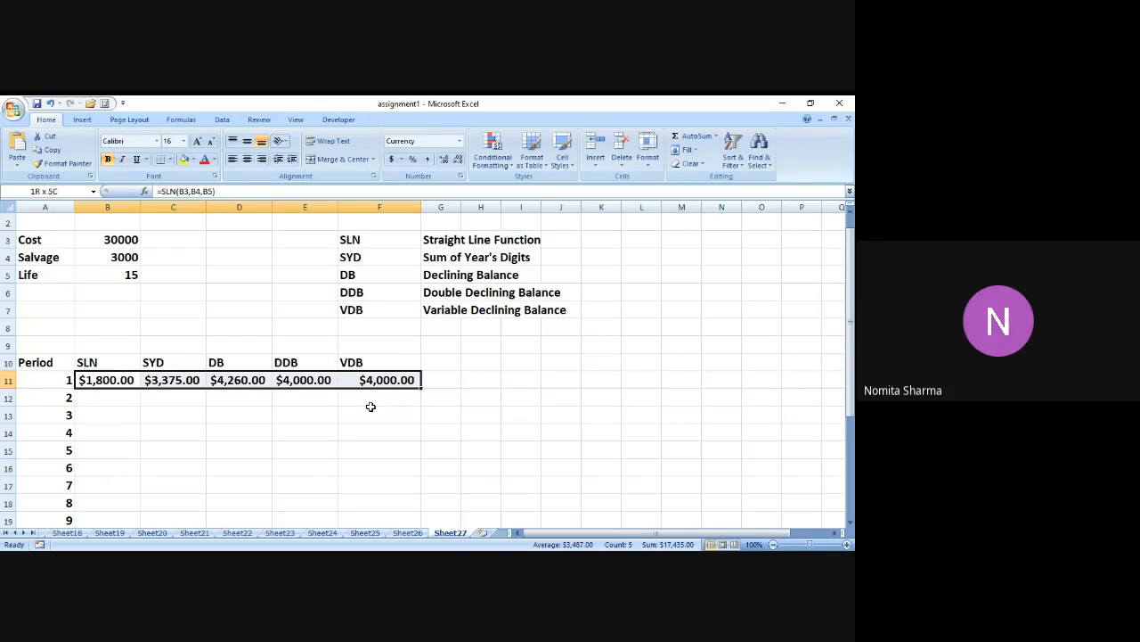